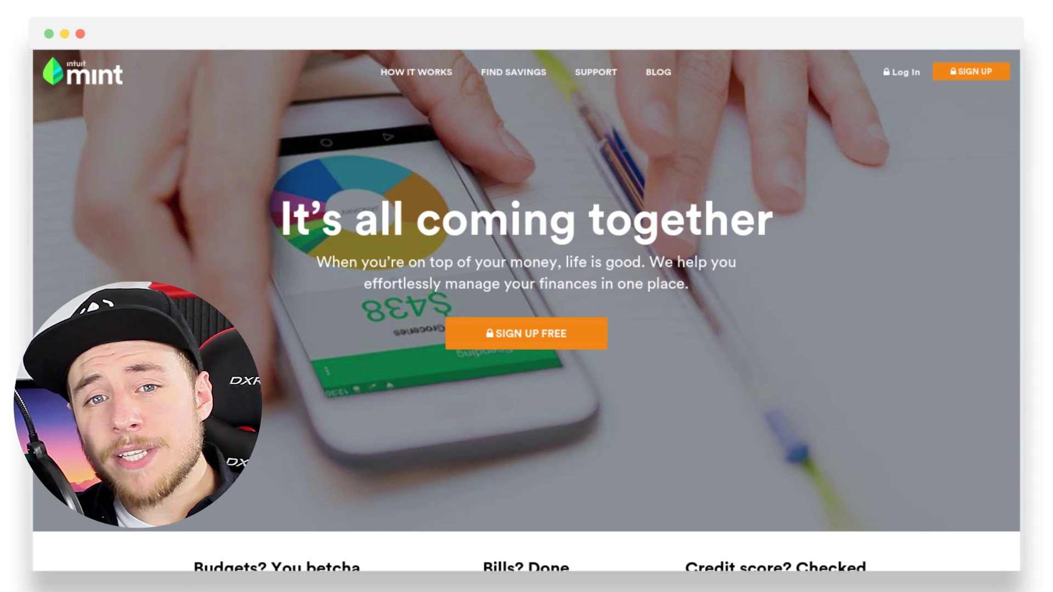
# Step: Scroll the Mint.com homepage past its hero and features to the closing sign-up section
pyautogui.scroll(-6, 527, 307)
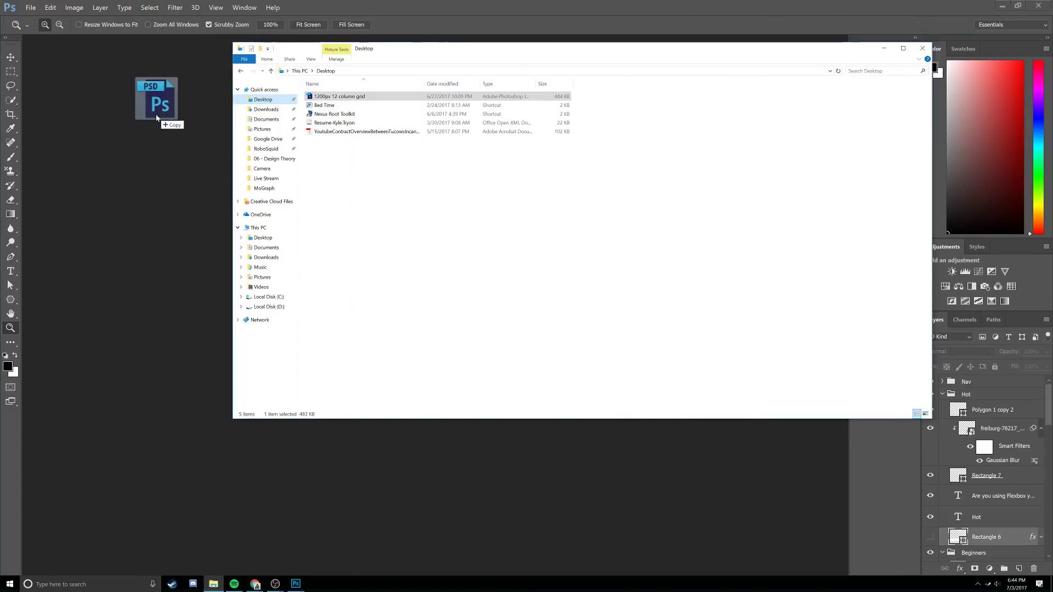
# Step: Drag the 1200px 12 column grid PSD from the Desktop folder toward Photoshop
pyautogui.moveTo(157, 118); pyautogui.dragTo(155, 113)
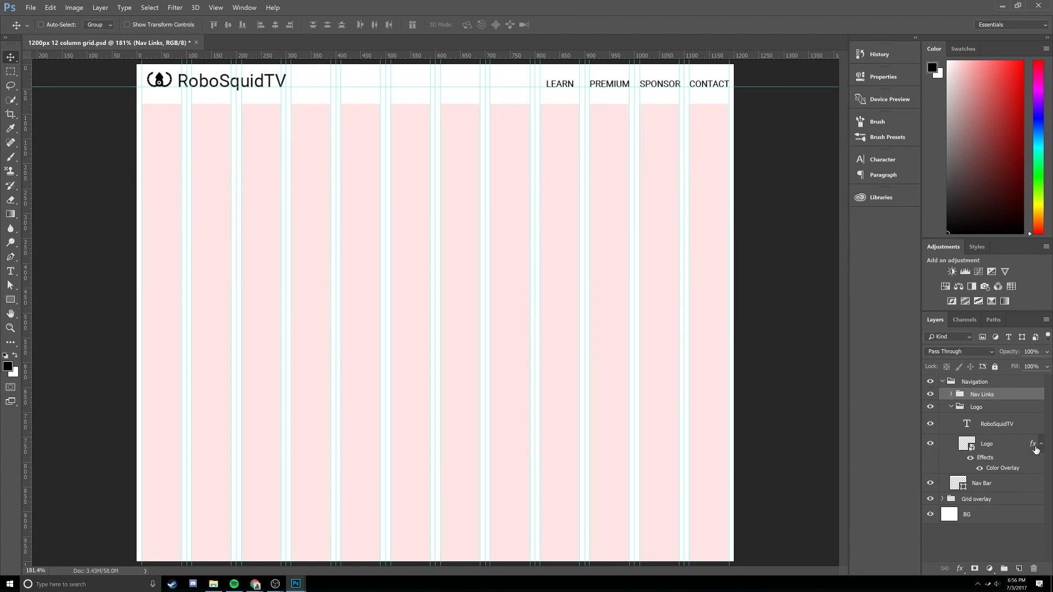
# Step: Check the Nav Bar layer's visibility and create a new layer group named Hero Area
pyautogui.click(965, 483)
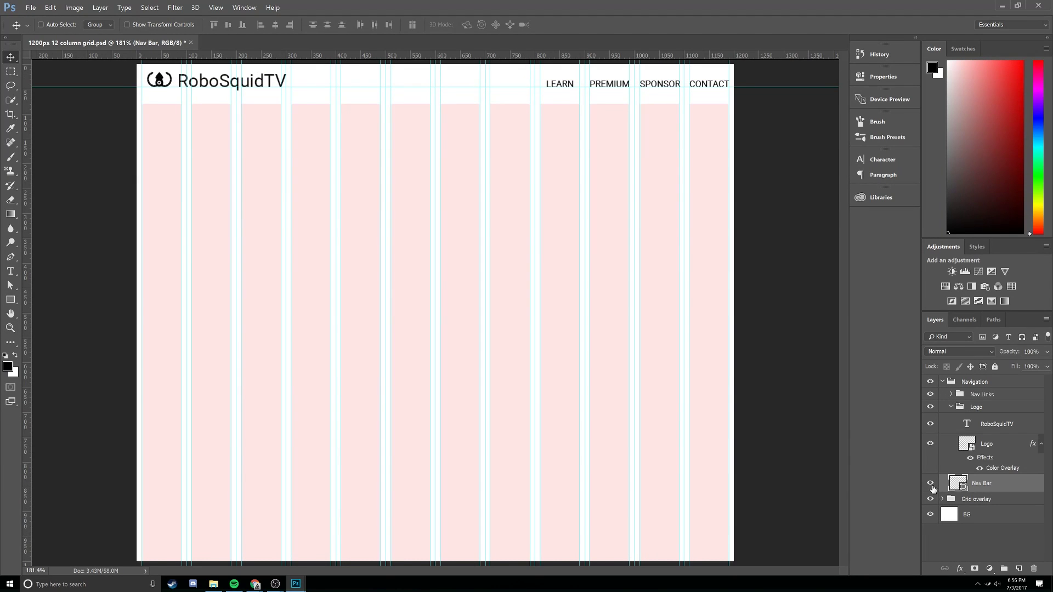
pyautogui.click(931, 483)
pyautogui.click(931, 484)
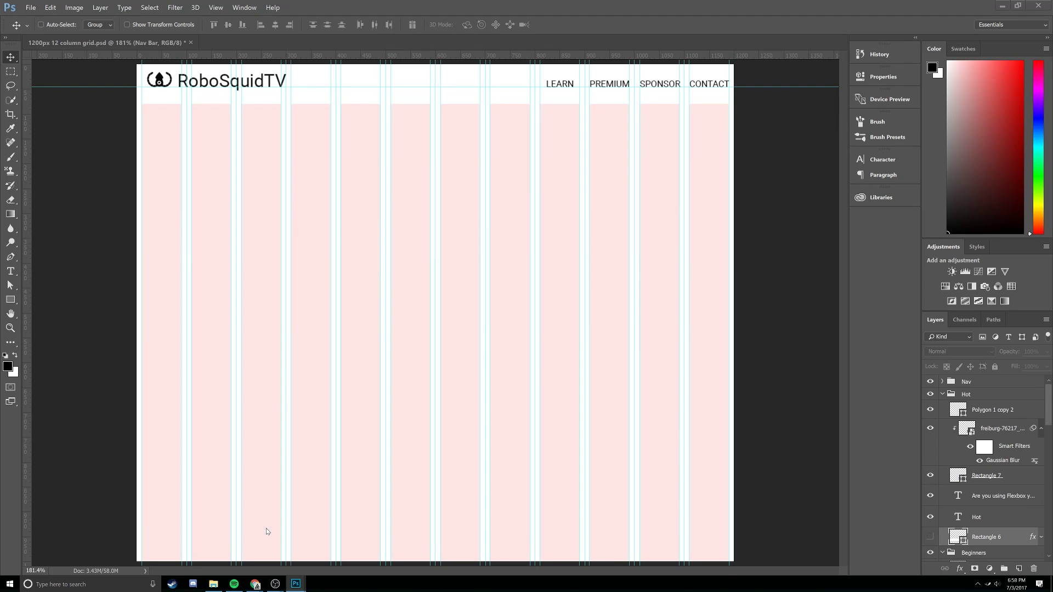
pyautogui.click(11, 299)
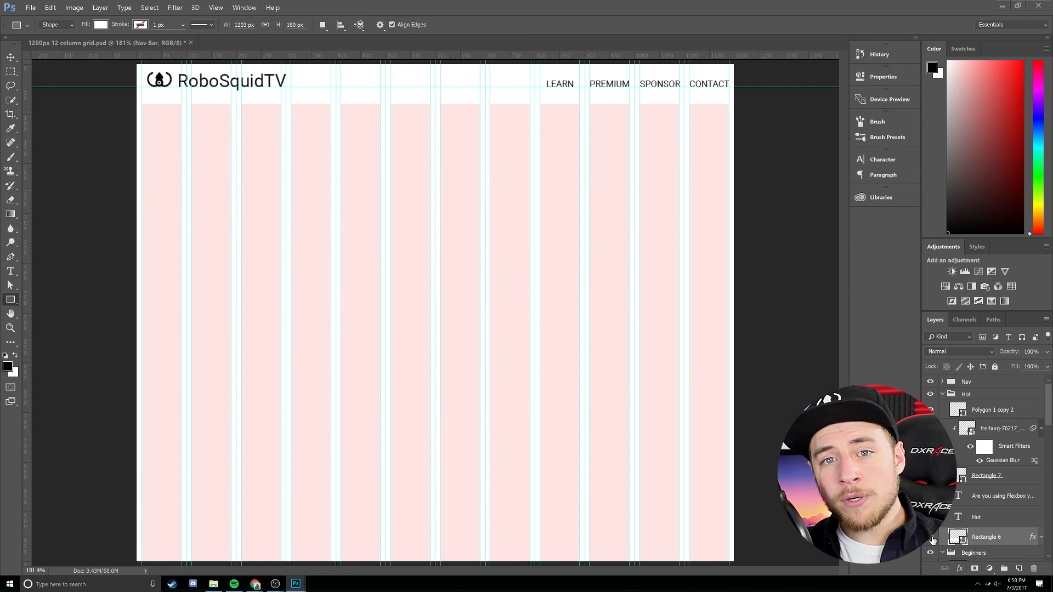
pyautogui.scroll(-2, 1034, 567)
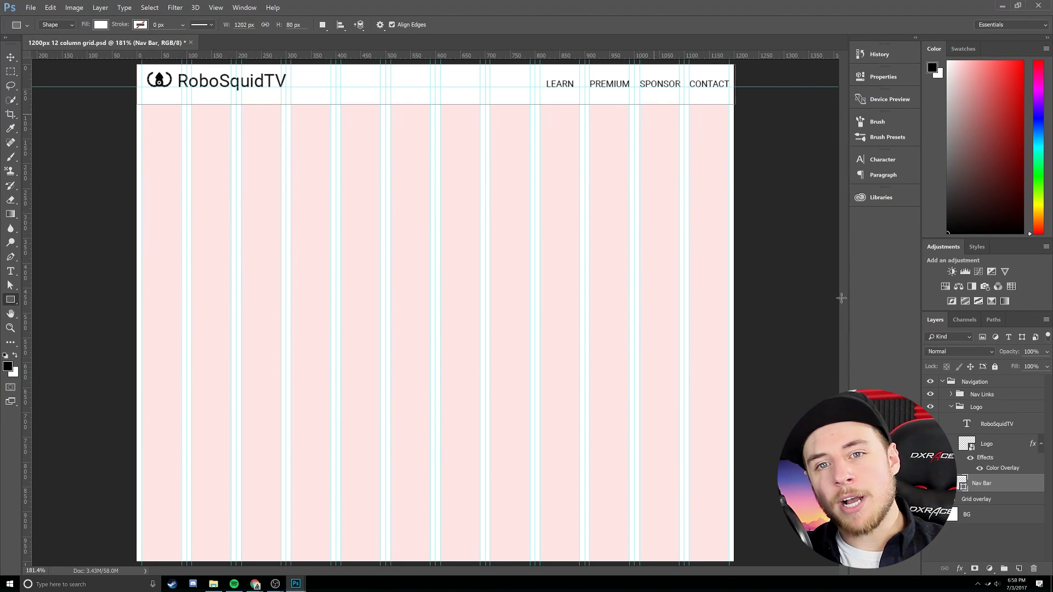
pyautogui.click(951, 407)
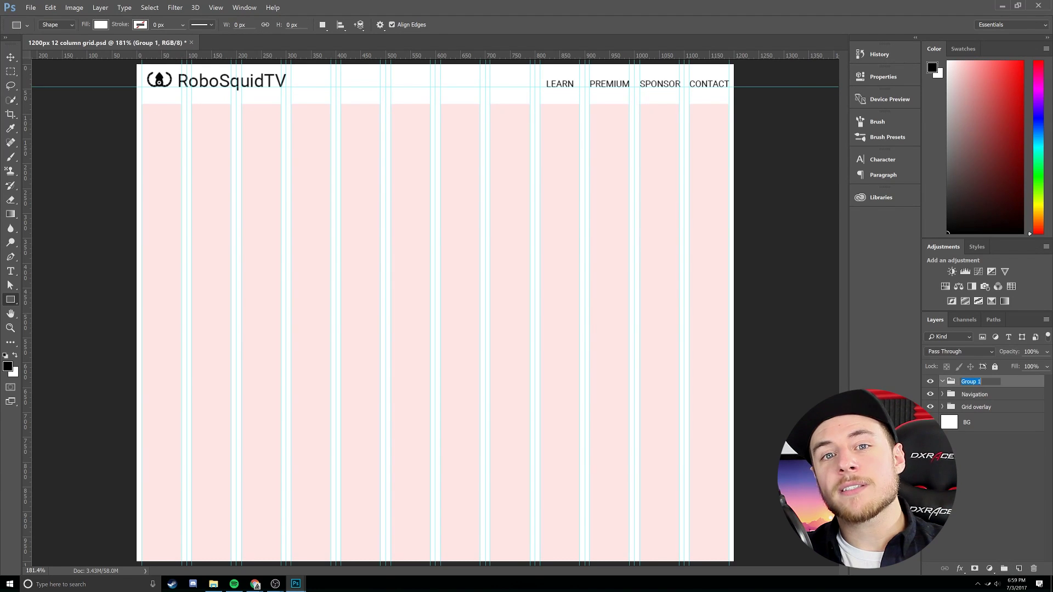
pyautogui.write('Area')
pyautogui.press('Return')
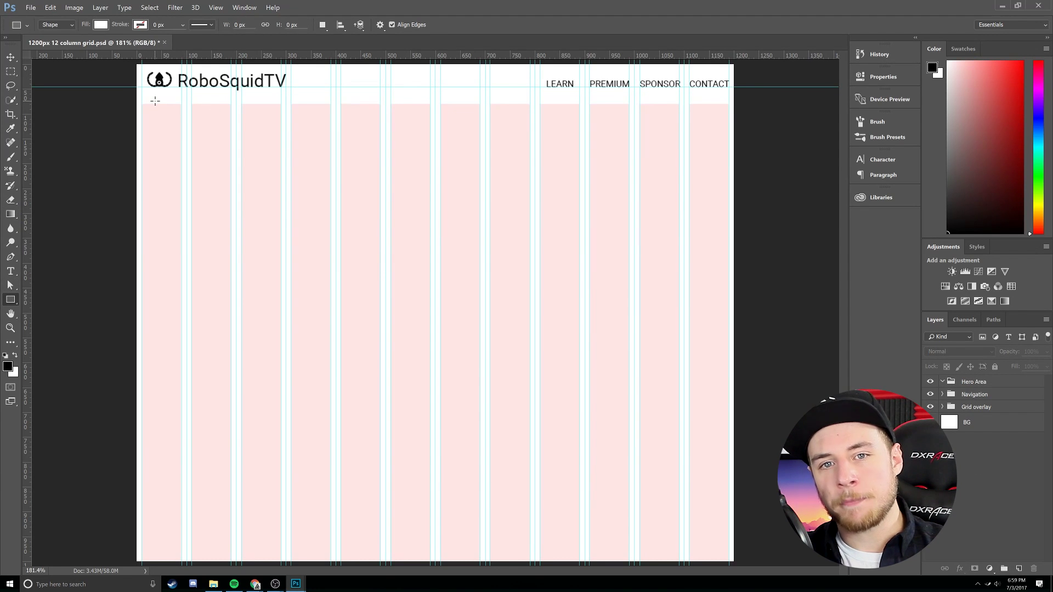
# Step: Draw a 1202 × 300 px band under the navigation, fill it navy, and zoom to 200%
pyautogui.moveTo(136, 103); pyautogui.dragTo(734, 253)
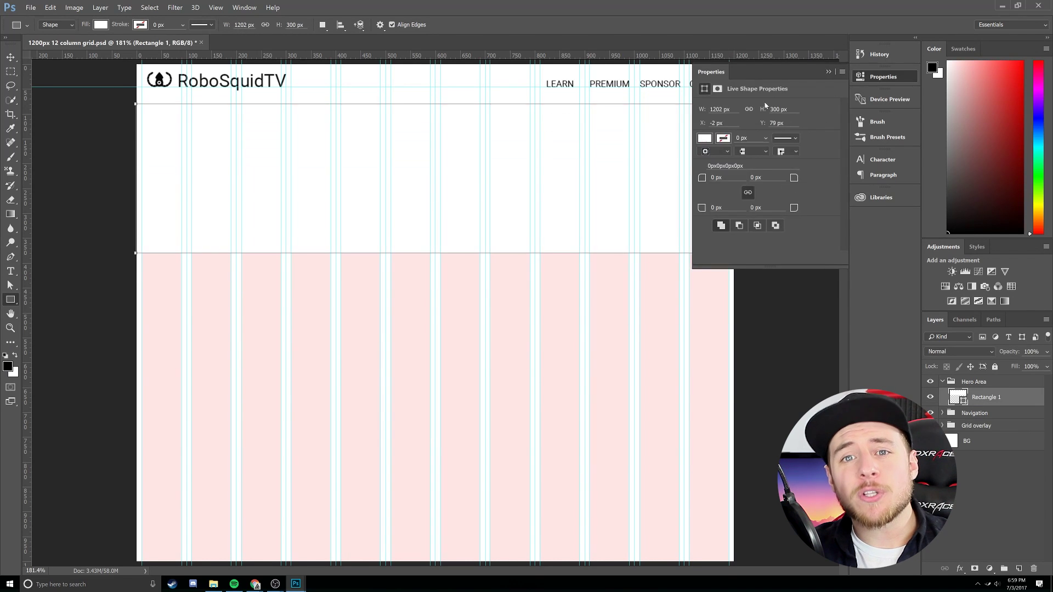
pyautogui.click(100, 25)
pyautogui.click(160, 47)
pyautogui.click(833, 194)
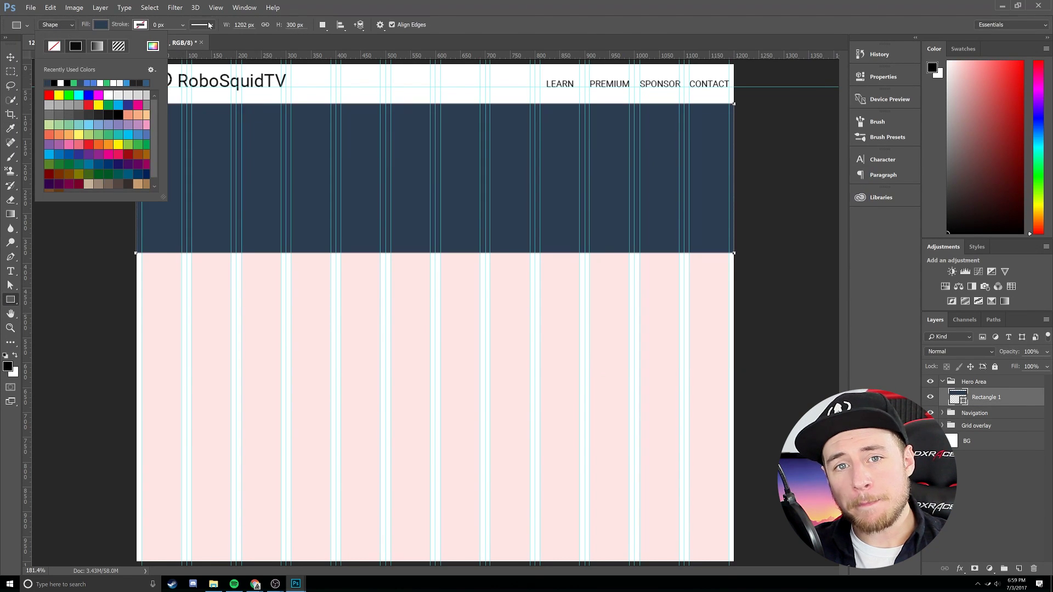
pyautogui.click(10, 328)
pyautogui.moveTo(417, 494); pyautogui.dragTo(486, 447)
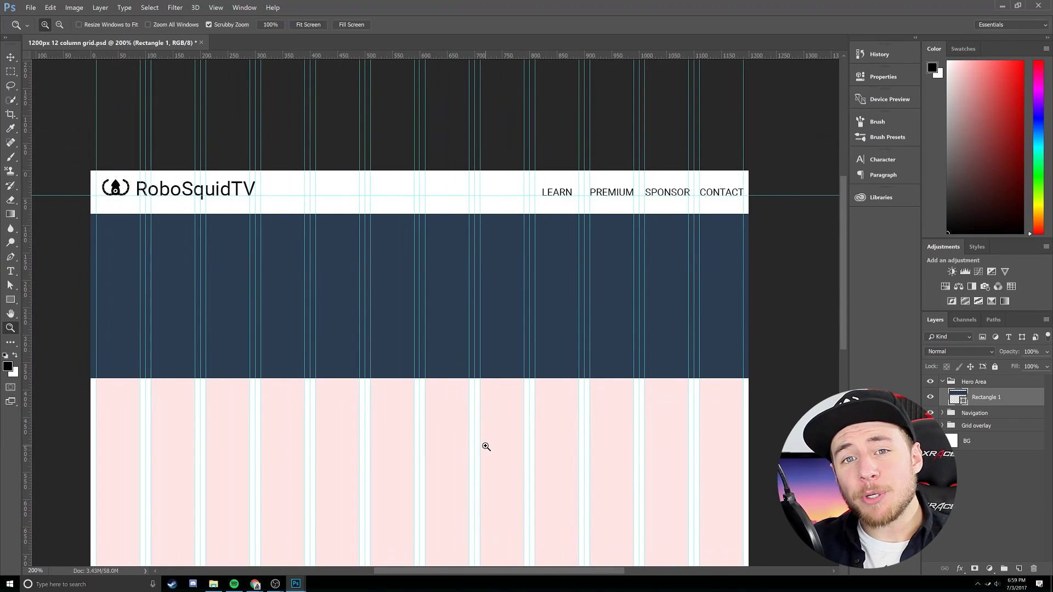
# Step: Set the LEARN link in Montserrat and zoom to 400% on the navigation links
pyautogui.press('t')
pyautogui.click(558, 192)
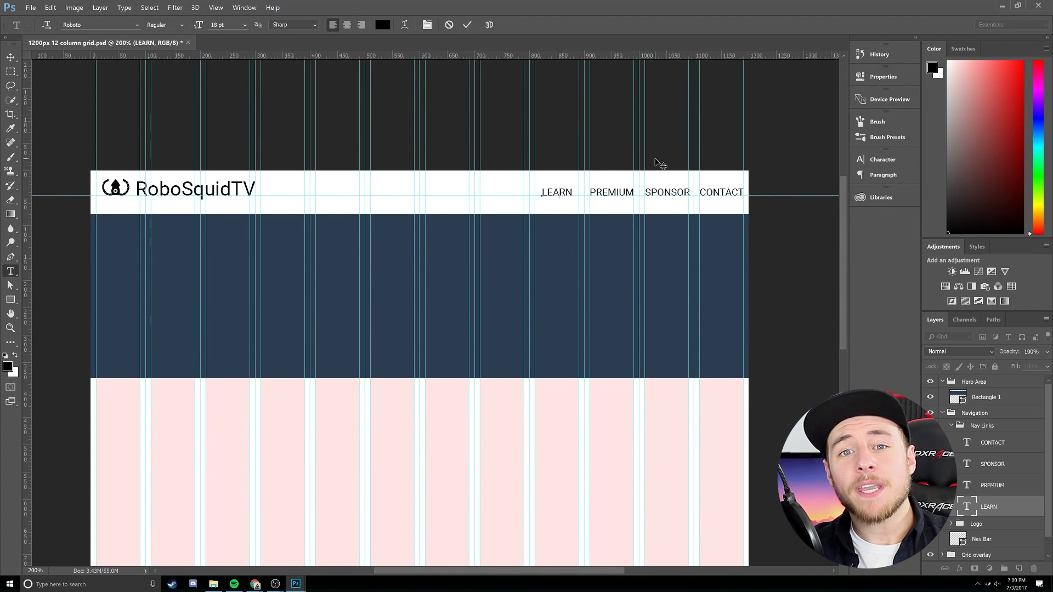
pyautogui.hotkey('ctrl', 'a')
pyautogui.click(98, 24)
pyautogui.write('Montserrat')
pyautogui.press('Return')
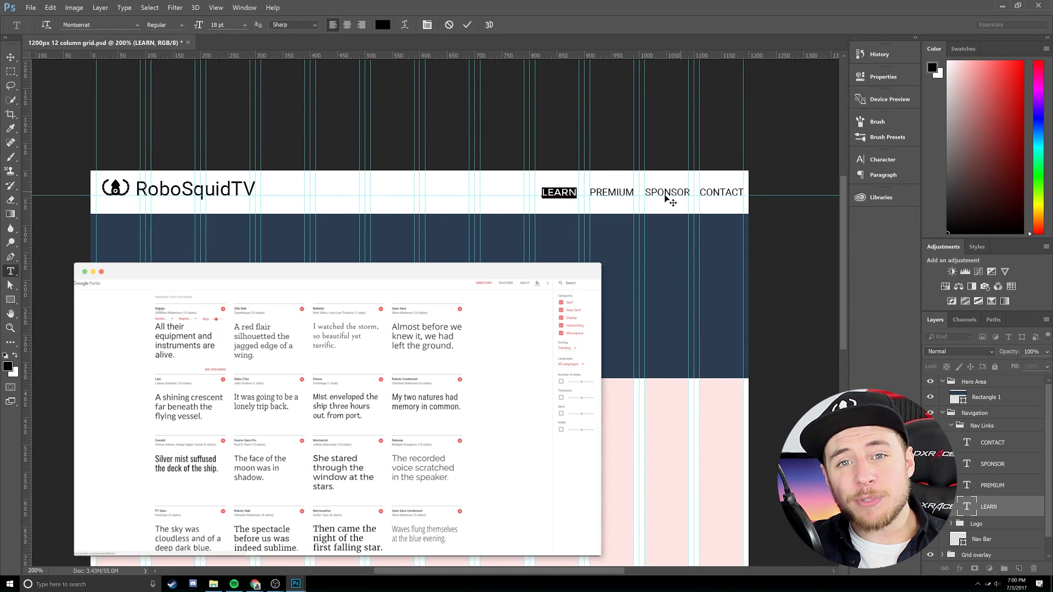
pyautogui.hotkey('ctrl', 'Return')
pyautogui.press('z')
pyautogui.click(610, 187)
pyautogui.click(610, 187)
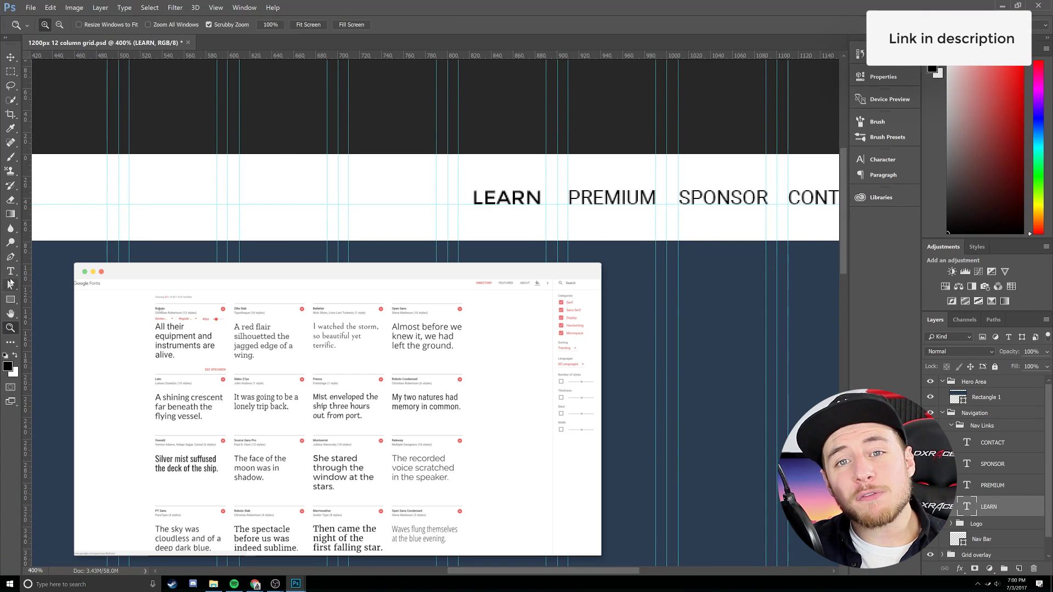
# Step: Change the PREMIUM link's font to Montserrat
pyautogui.click(10, 271)
pyautogui.doubleClick(611, 198)
pyautogui.click(138, 24)
pyautogui.click(99, 58)
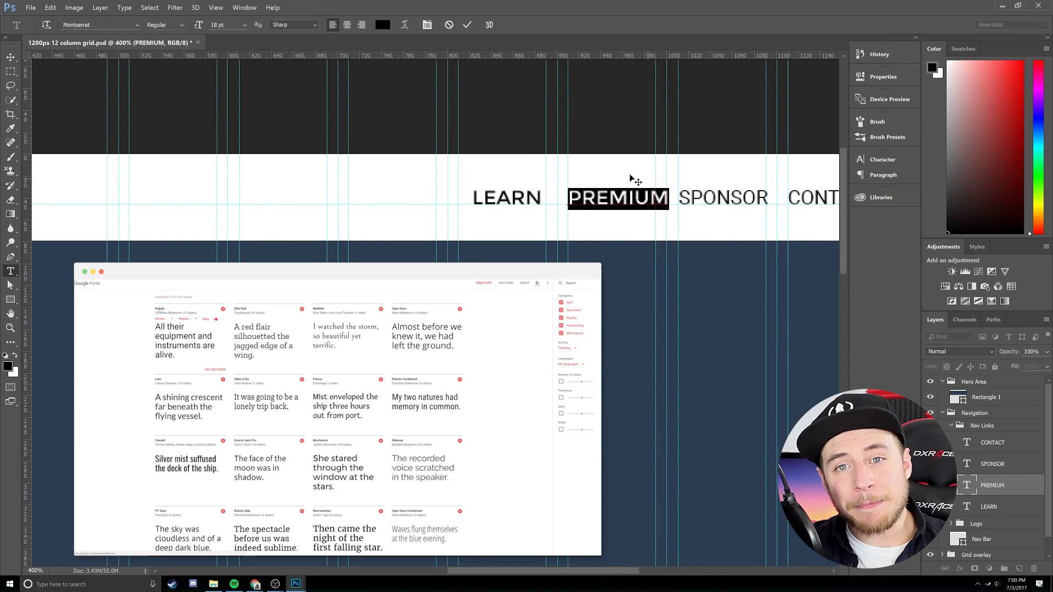
pyautogui.hscroll(5, 635, 180)
pyautogui.click(467, 25)
# Step: Switch the SPONSOR link to Montserrat and select the CONTACT link text
pyautogui.doubleClick(525, 193)
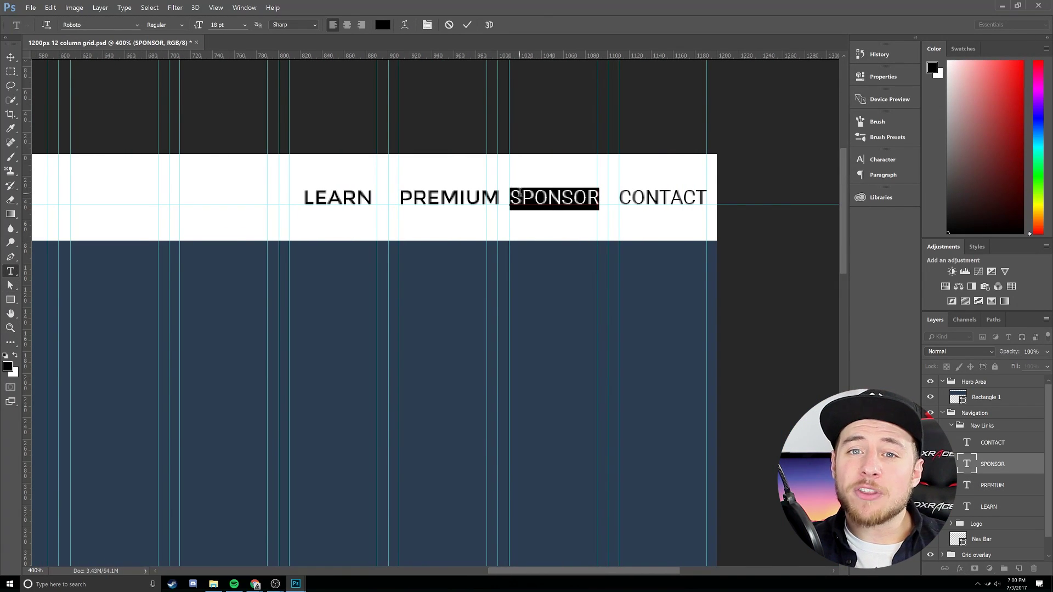
pyautogui.click(137, 25)
pyautogui.click(154, 59)
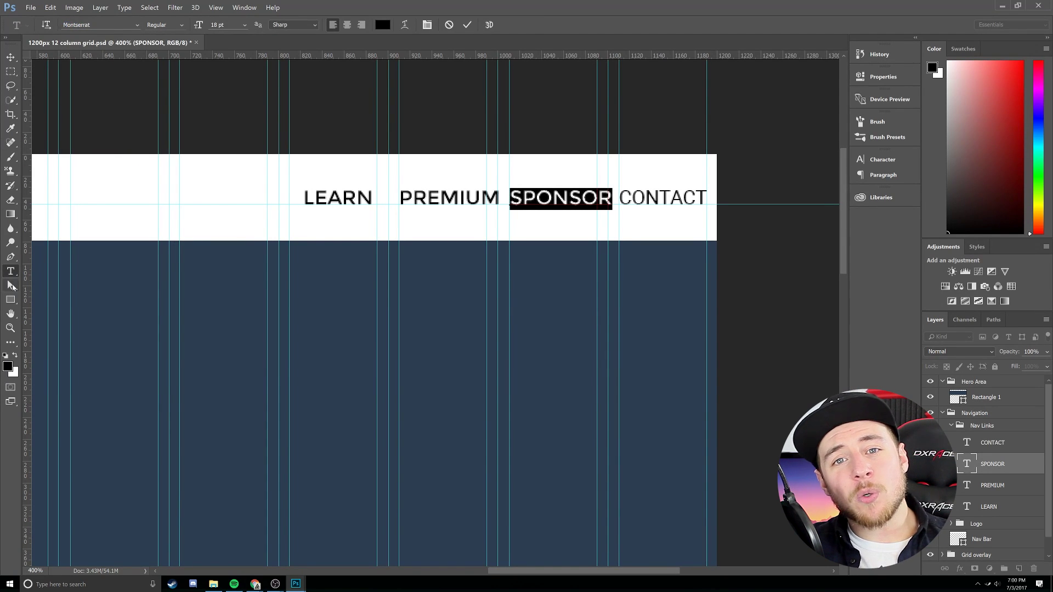
pyautogui.click(635, 199)
pyautogui.click(635, 199)
pyautogui.doubleClick(636, 199)
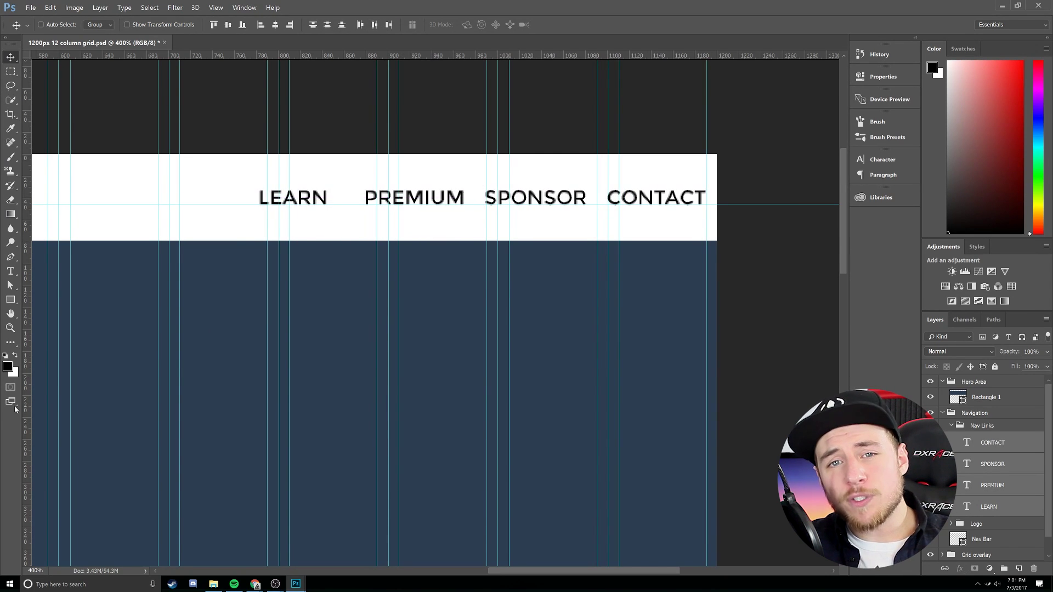
pyautogui.press('z')
pyautogui.rightClick(58, 334)
# Step: Type the LEARN WEB DESIGN heading in the navy hero and enlarge its text size
pyautogui.click(83, 339)
pyautogui.press('t')
pyautogui.click(553, 87)
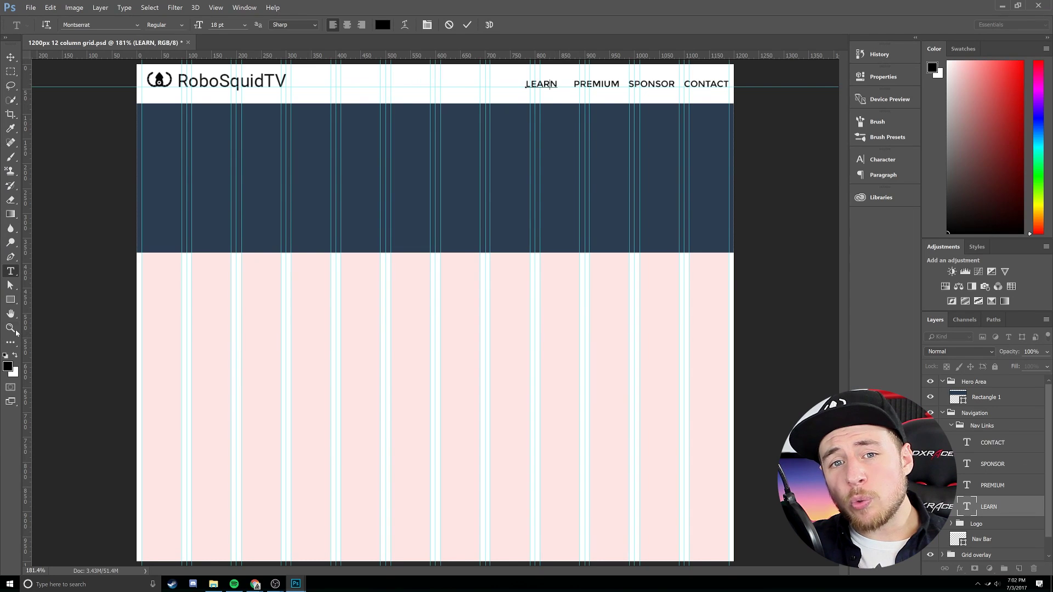
pyautogui.click(360, 145)
pyautogui.write('LEARN WEB DESIGN')
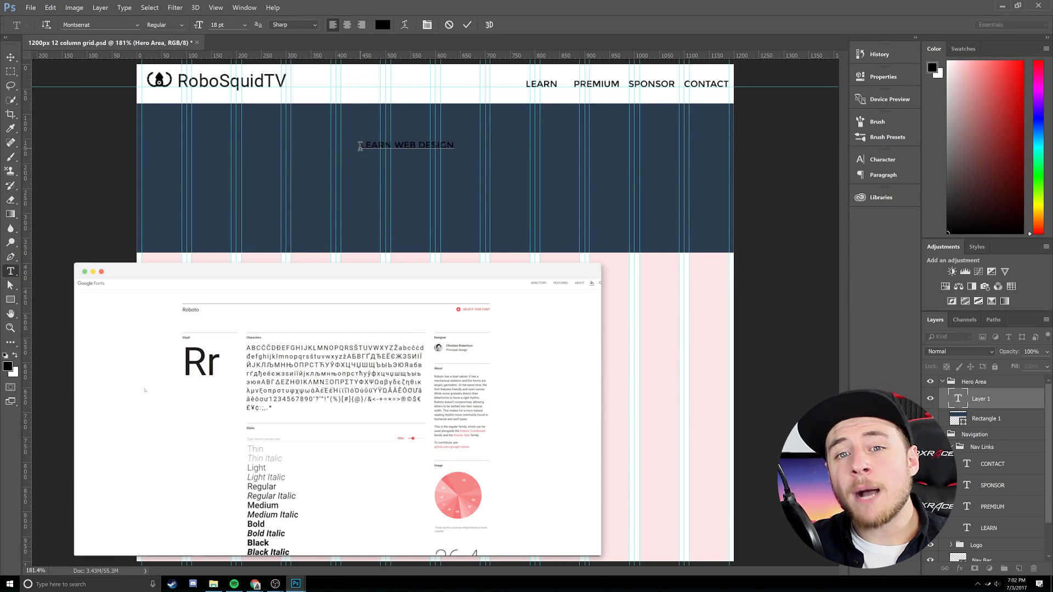
pyautogui.hotkey('ctrl', 'a')
pyautogui.hotkey('ctrl', 'shift', '.')
pyautogui.hotkey('ctrl', 'shift', '.')
pyautogui.hotkey('ctrl', 'shift', '.')
pyautogui.hotkey('ctrl', 'shift', '.')
pyautogui.hotkey('ctrl', 'shift', '.')
pyautogui.hotkey('ctrl', 'shift', '.')
pyautogui.hotkey('ctrl', 'Return')
pyautogui.press('v')
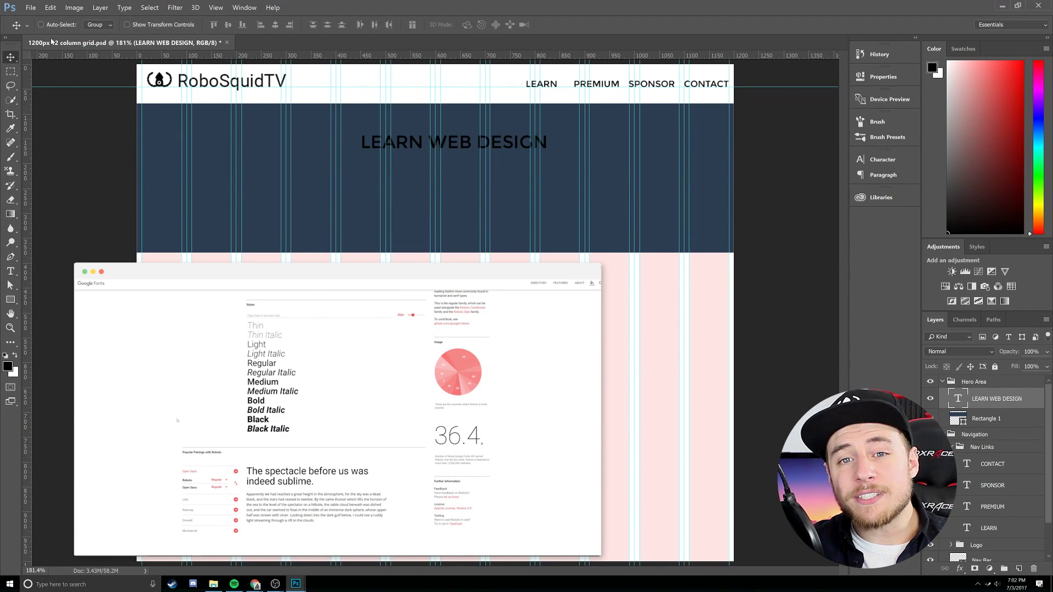
# Step: Colour the hero heading white (ffffff) and commit the text edit
pyautogui.press('t')
pyautogui.hotkey('ctrl', 'a')
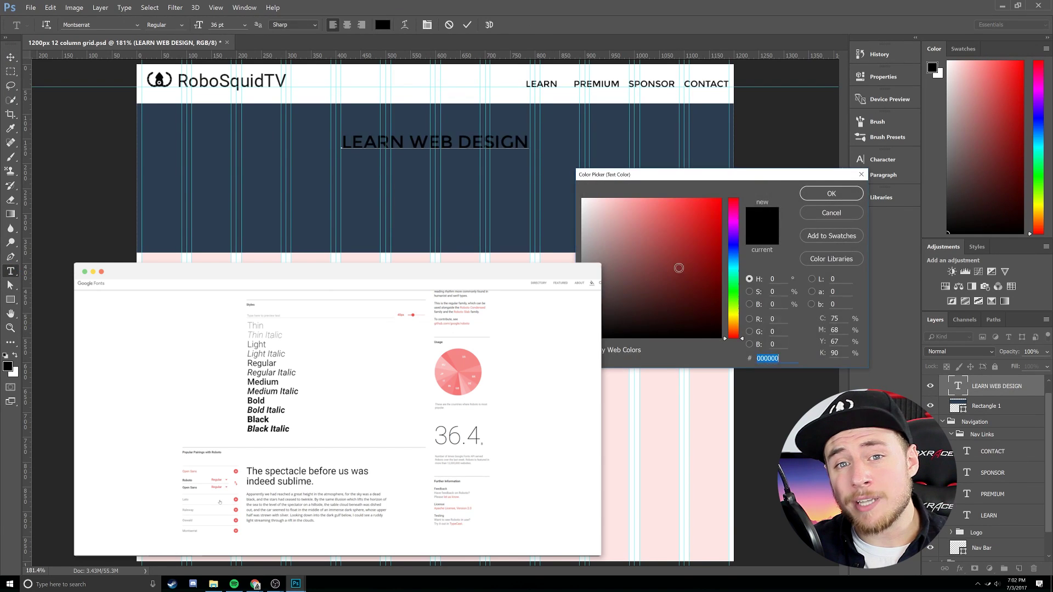
pyautogui.write('ffffff')
pyautogui.press('Return')
pyautogui.hotkey('ctrl', 'Return')
pyautogui.press('v')
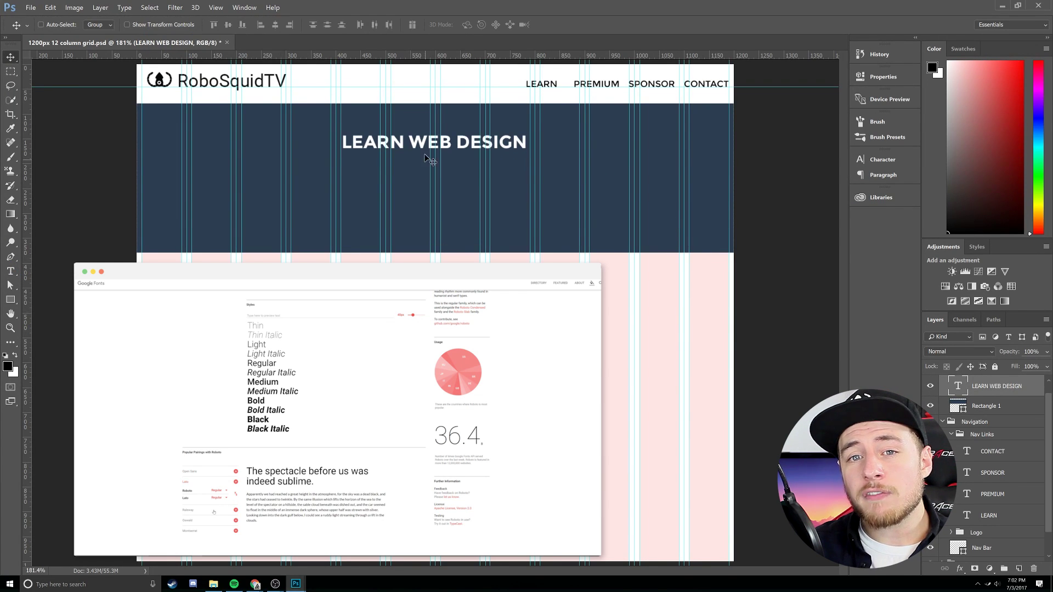
pyautogui.scroll(-2, 1031, 555)
pyautogui.click(1031, 555)
pyautogui.press('t')
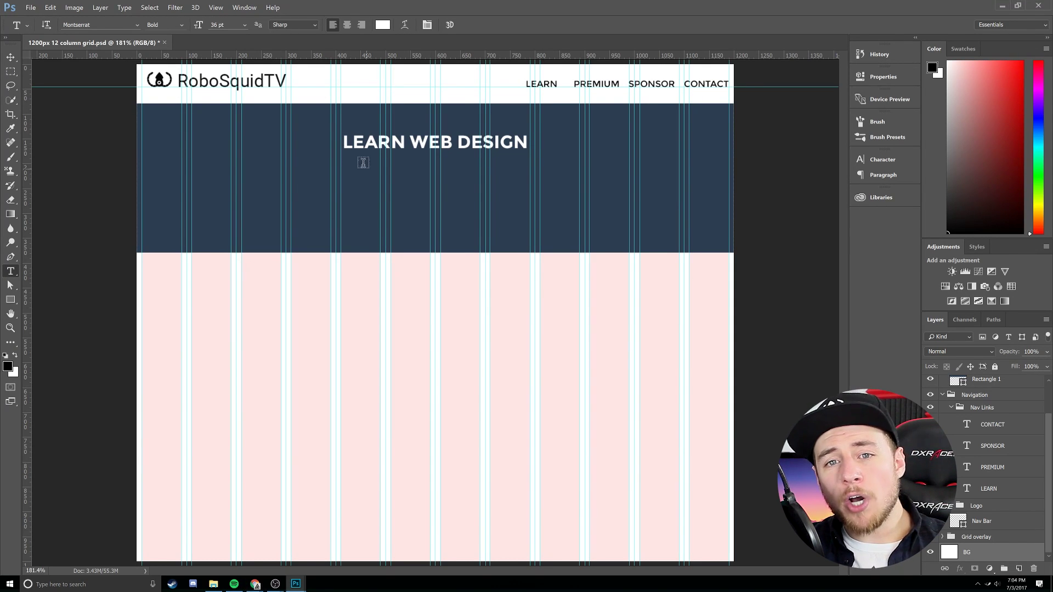
# Step: Set 'Learn to make beautiful websites for free or go pro.' in a centred 16 pt Regular paragraph box
pyautogui.moveTo(344, 159); pyautogui.dragTo(525, 201)
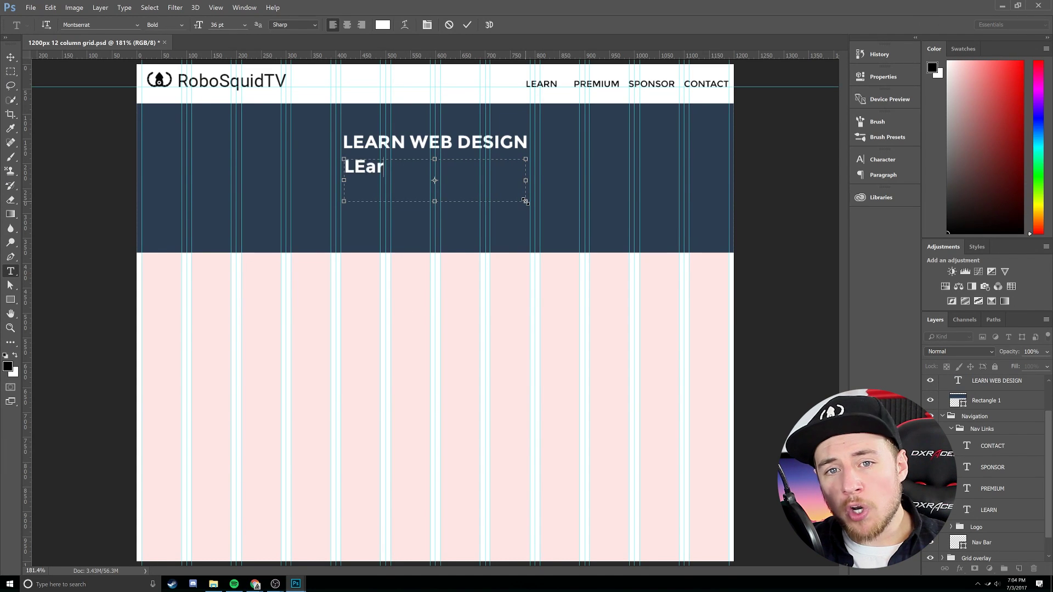
pyautogui.hotkey('ctrl', 'a')
pyautogui.click(244, 25)
pyautogui.click(230, 109)
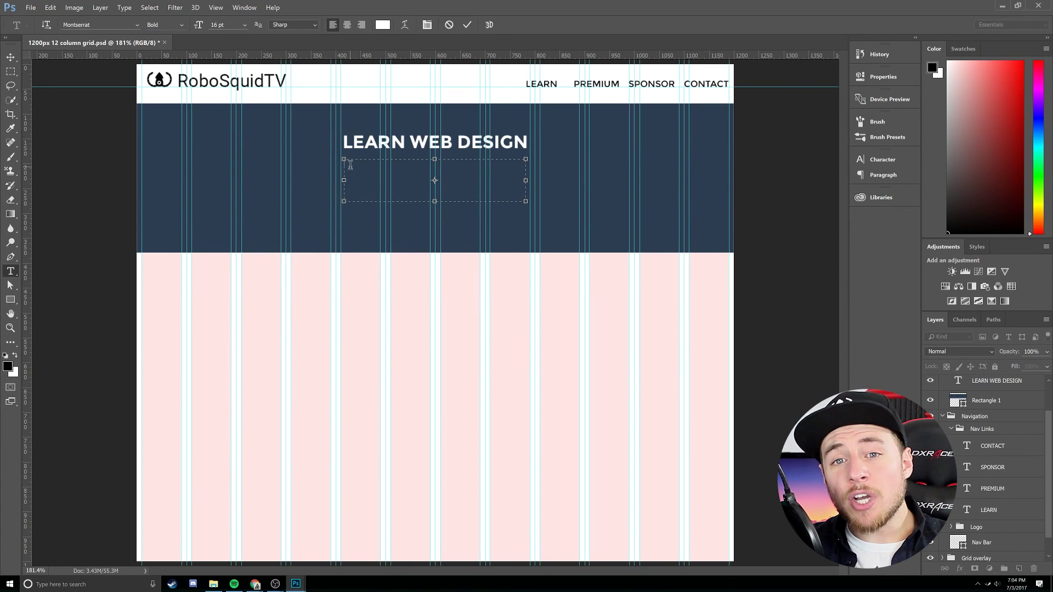
pyautogui.write('Learn')
pyautogui.hotkey('ctrl', 'a')
pyautogui.click(397, 159)
pyautogui.write('to')
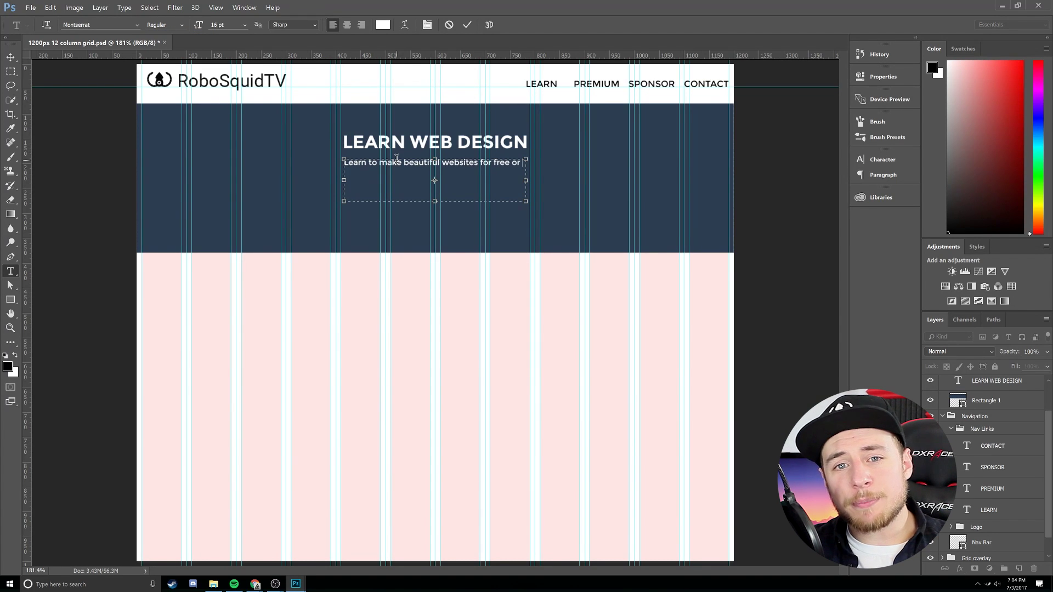
pyautogui.write('o.')
pyautogui.hotkey('ctrl', 'a')
pyautogui.click(348, 26)
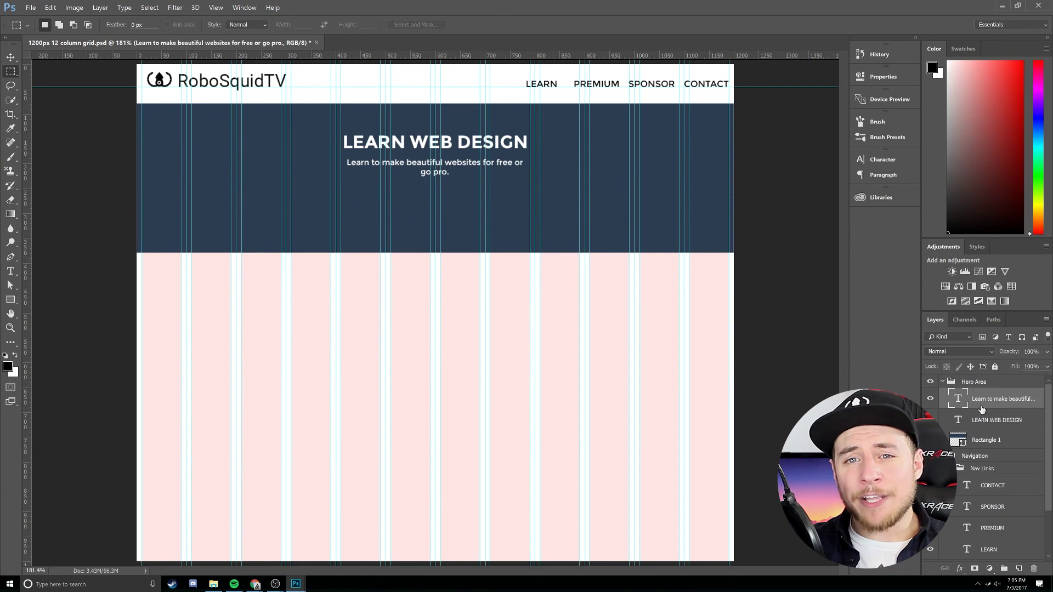
# Step: Rename the navy hero rectangle layer to Hero and check the Flat UI Colors page
pyautogui.doubleClick(986, 440)
pyautogui.write('Hero Background')
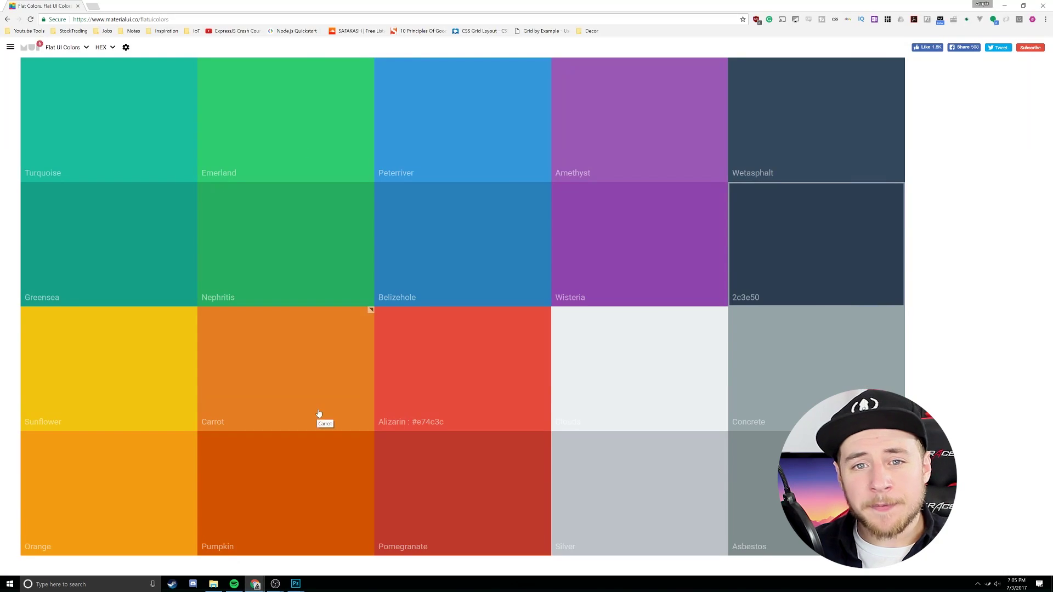
pyautogui.click(255, 584)
pyautogui.hotkey('alt', 'Tab')
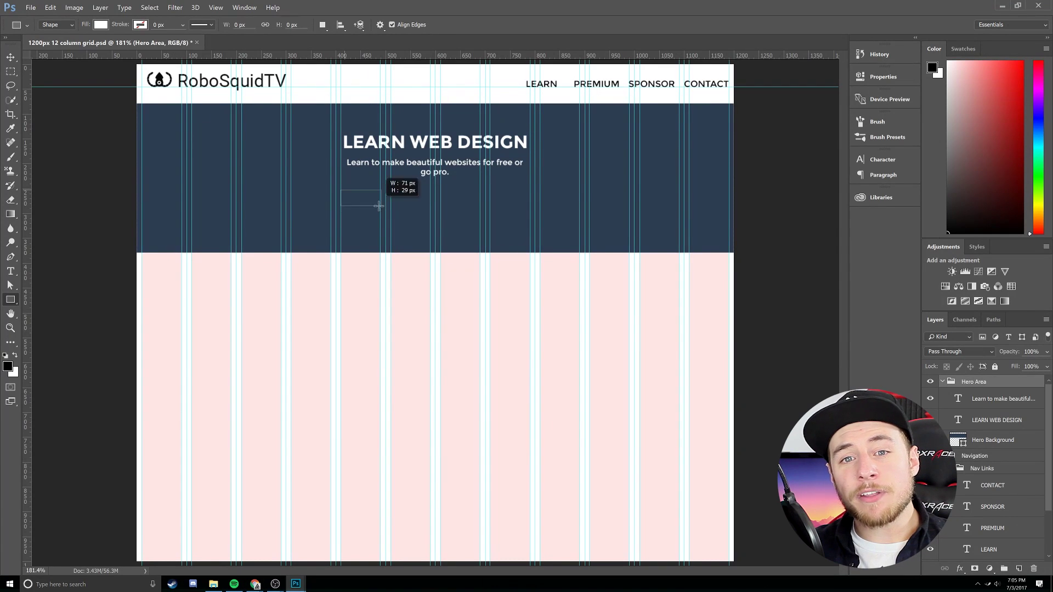
# Step: Build a dark green button under the subtitle with a LEARN label on it
pyautogui.moveTo(379, 206); pyautogui.dragTo(410, 211)
pyautogui.click(705, 138)
pyautogui.click(705, 196)
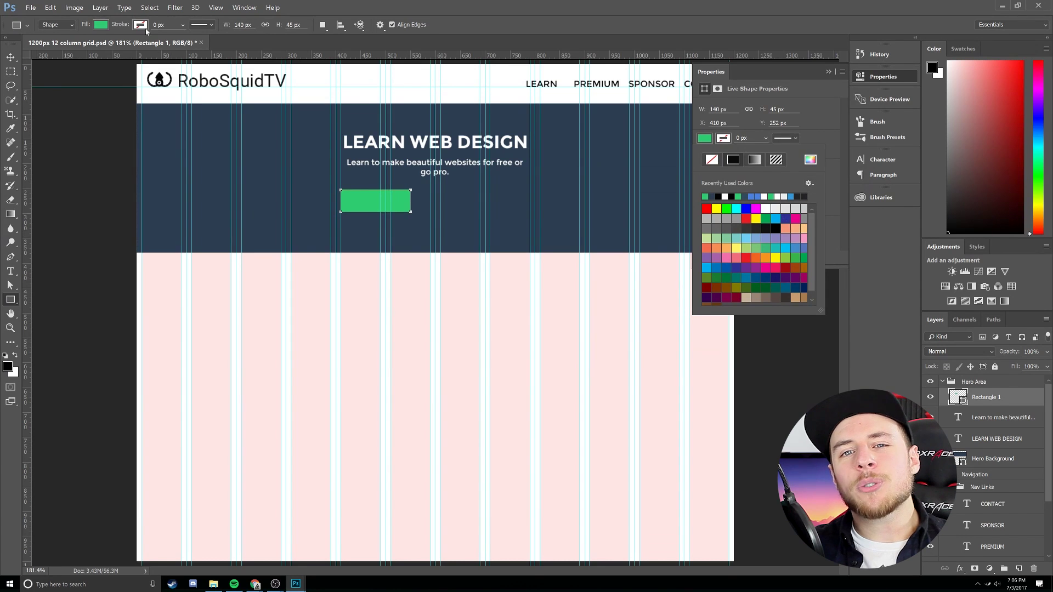
pyautogui.press('Escape')
pyautogui.press('t')
pyautogui.click(356, 234)
pyautogui.hotkey('ctrl', 'Return')
pyautogui.press('v')
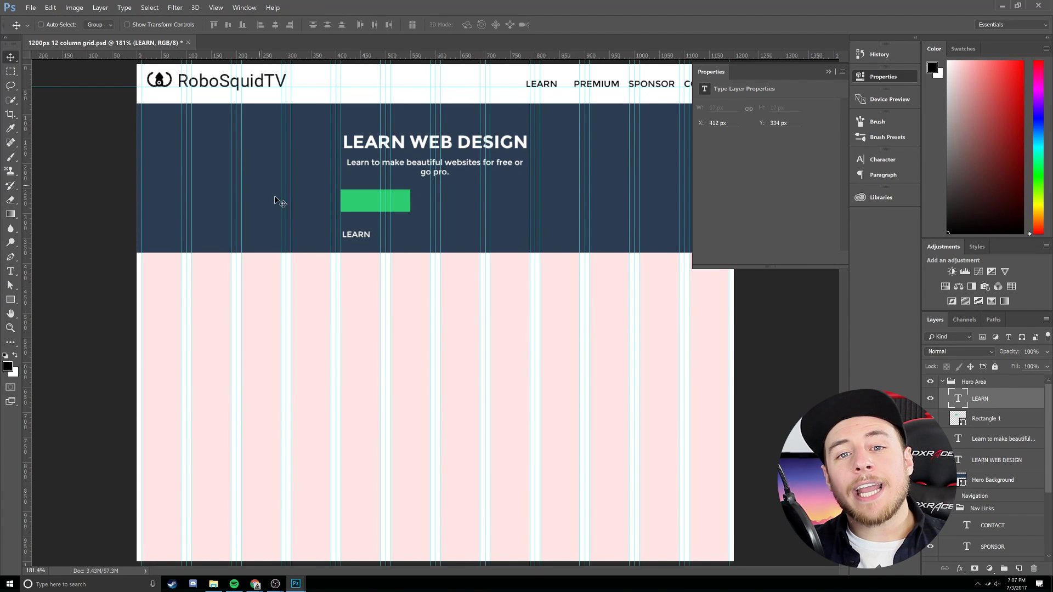
pyautogui.moveTo(363, 226); pyautogui.dragTo(384, 192)
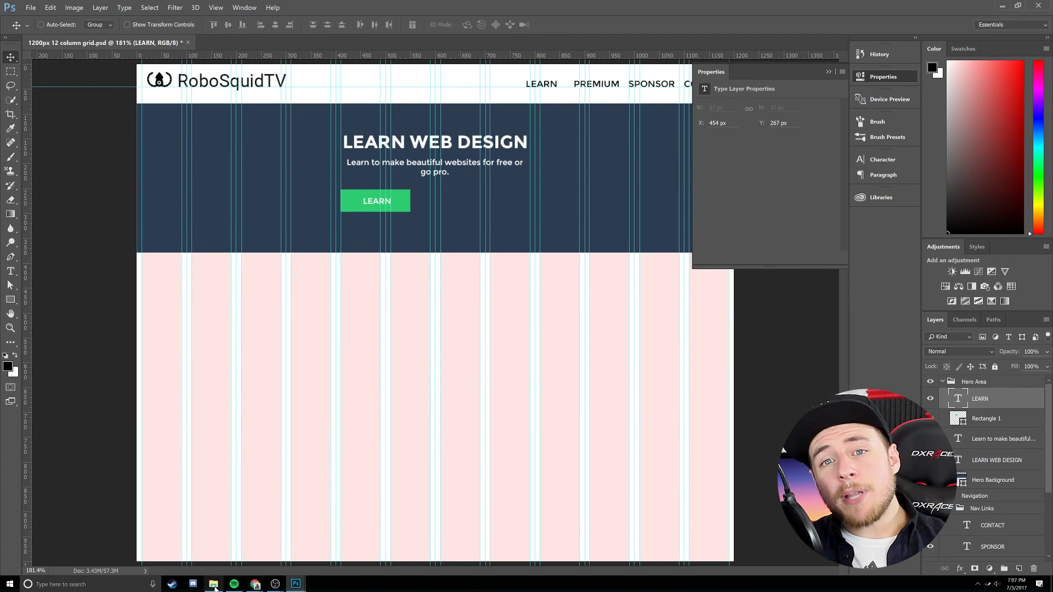
pyautogui.click(230, 543)
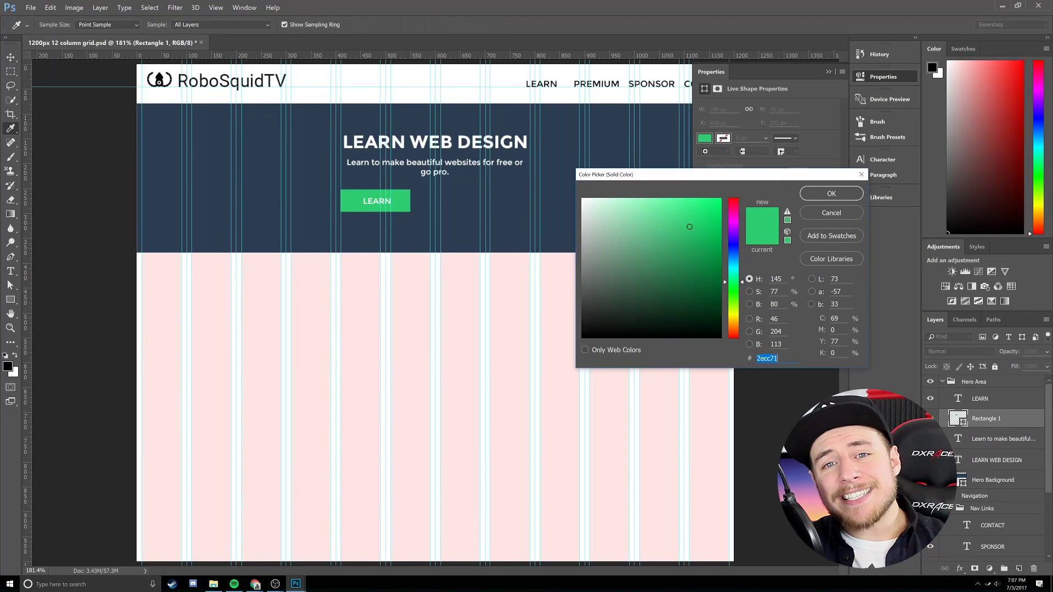
pyautogui.press('Return')
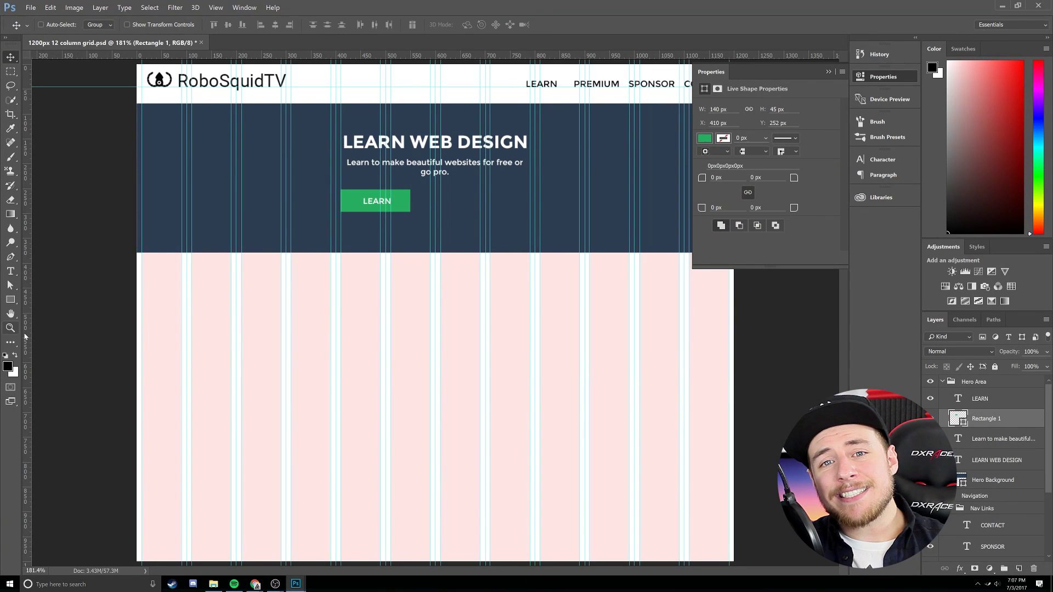
# Step: Group the label and rectangle as Learn Button and duplicate it 240 px to the right
pyautogui.hotkey('alt', 'shift', ']')
pyautogui.hotkey('ctrl', 'g')
pyautogui.doubleClick(980, 394)
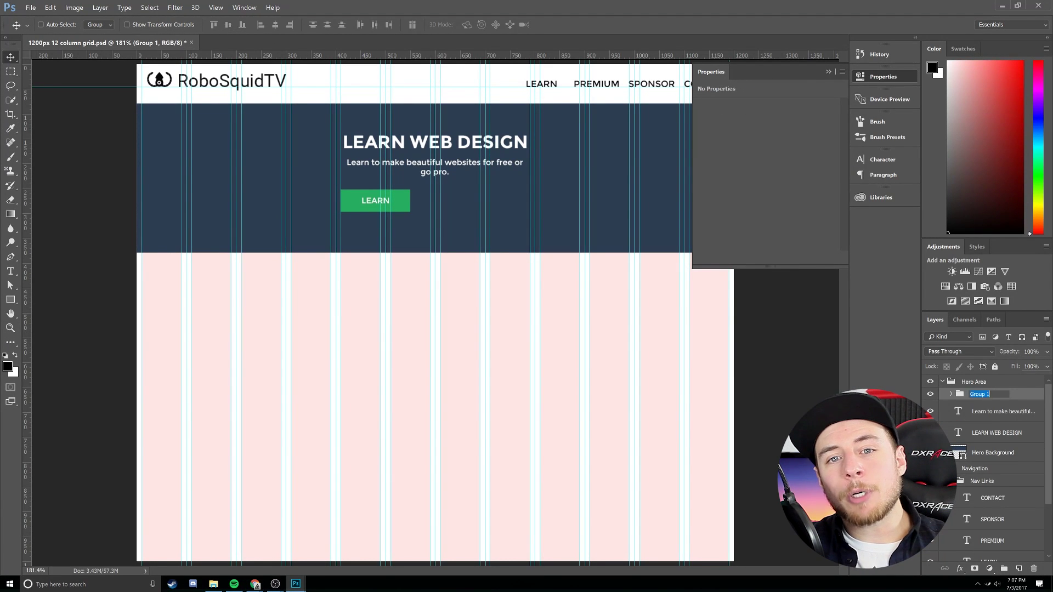
pyautogui.press('Return')
pyautogui.moveTo(359, 219); pyautogui.dragTo(478, 210)
pyautogui.click(362, 204)
pyautogui.doubleClick(995, 382)
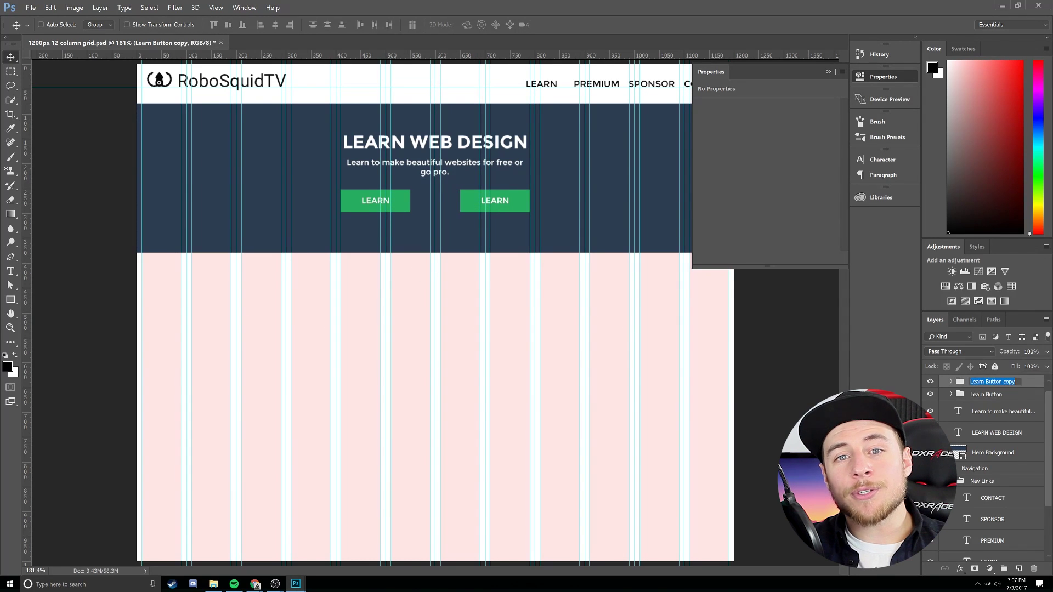
# Step: Name the duplicate group Premium Button and copy the Sunflower hex code from Flat UI Colors
pyautogui.write('Premium Button')
pyautogui.press('Return')
pyautogui.click(255, 585)
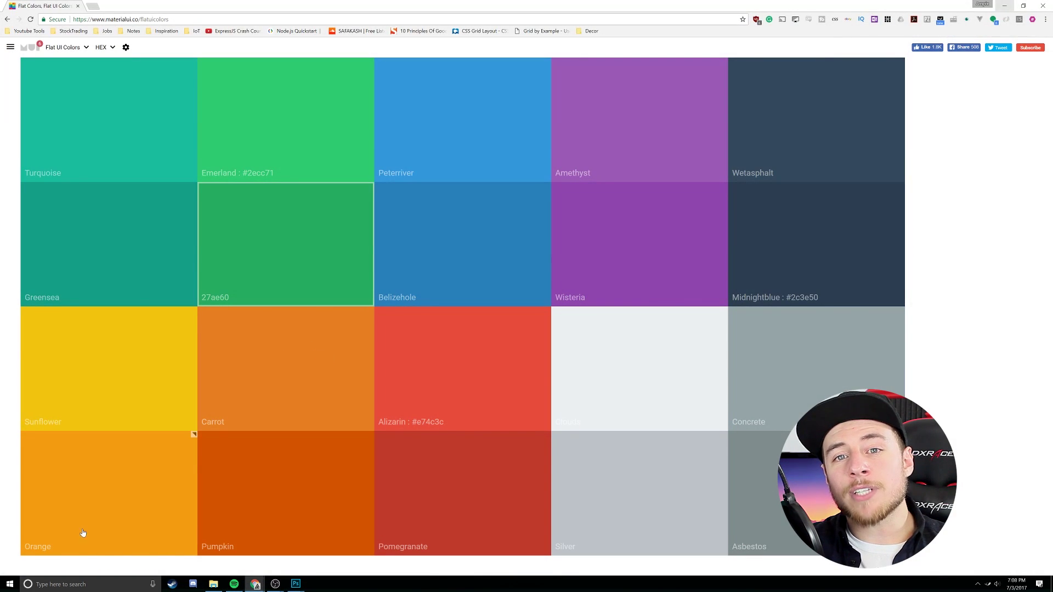
pyautogui.click(104, 360)
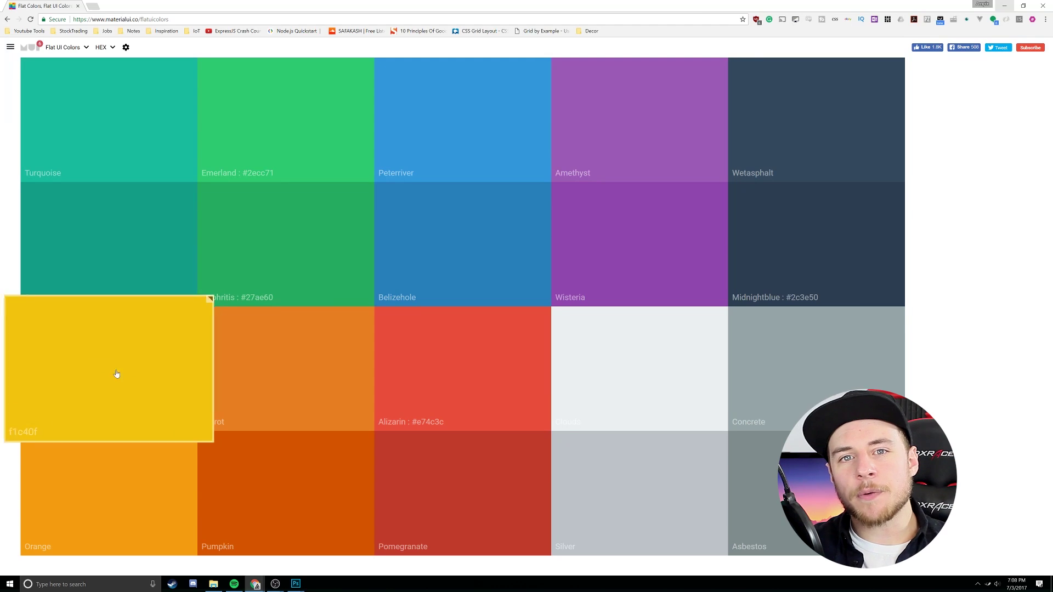
pyautogui.hotkey('alt', 'Tab')
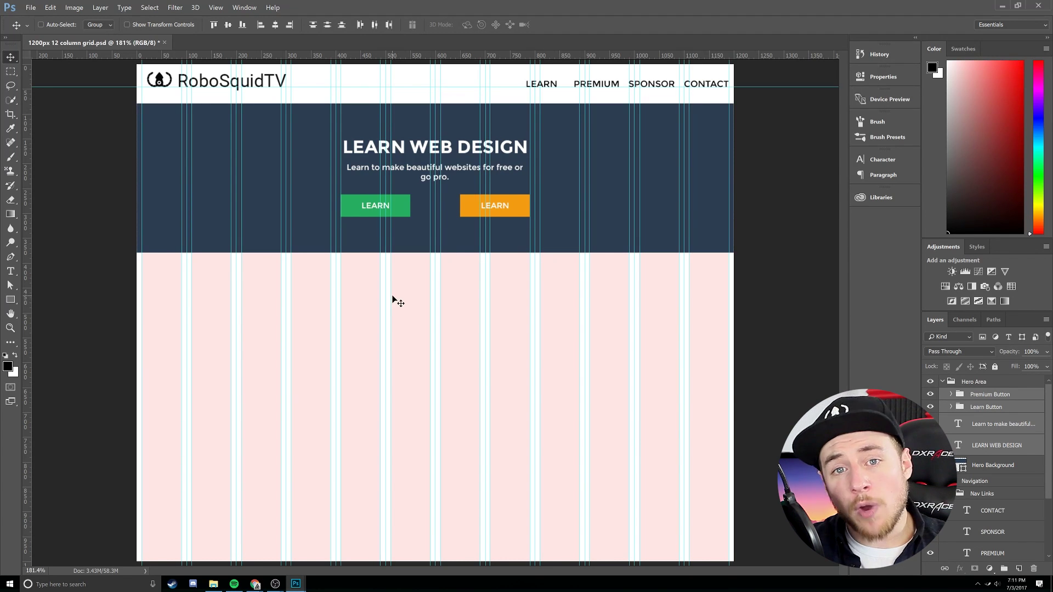
# Step: Create a Newsletter group and draw a full-width green band below the hero
pyautogui.press('g')
pyautogui.keyDown('alt'); pyautogui.click(375, 205); pyautogui.keyUp('alt')
pyautogui.click(942, 382)
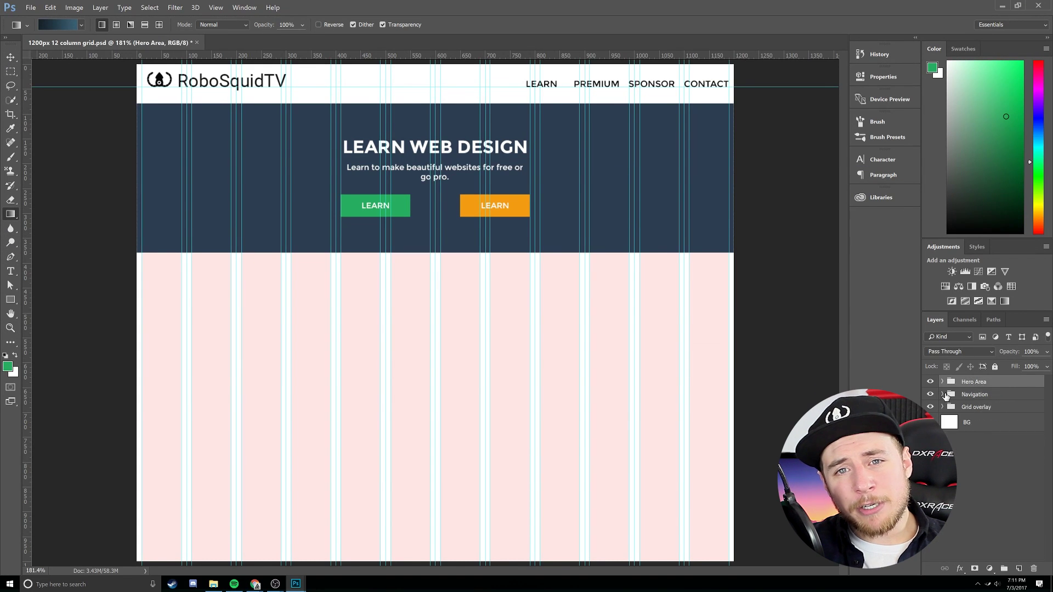
pyautogui.write('er')
pyautogui.press('Return')
pyautogui.press('u')
pyautogui.moveTo(135, 253); pyautogui.dragTo(734, 302)
# Step: Place the San Francisco photo, desaturate it, adjust Levels, and clip it into the band with Overlay
pyautogui.press('v')
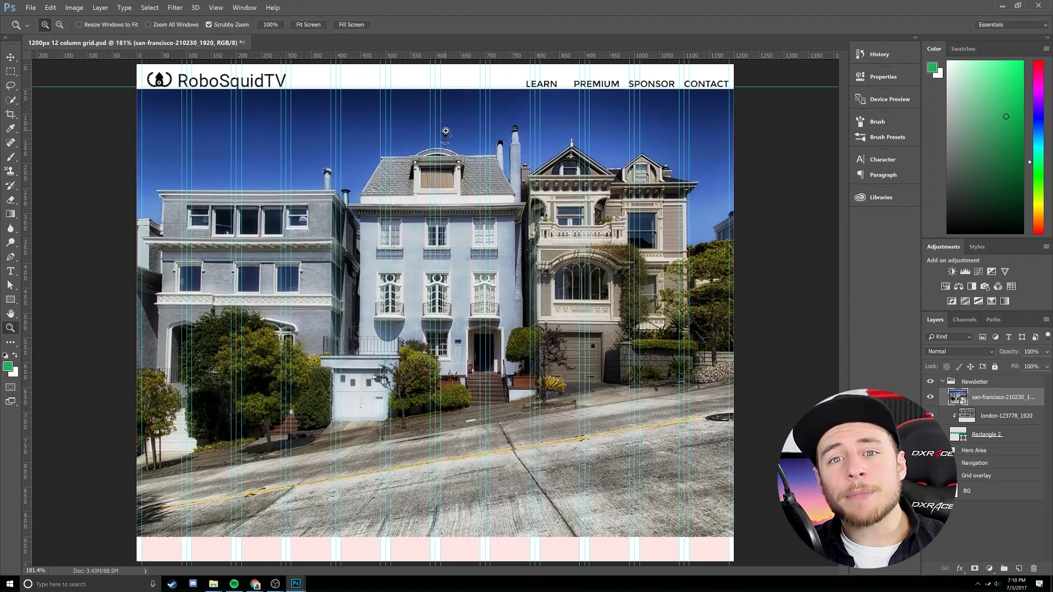
pyautogui.click(997, 399)
pyautogui.hotkey('shift', 'ctrl', 'u')
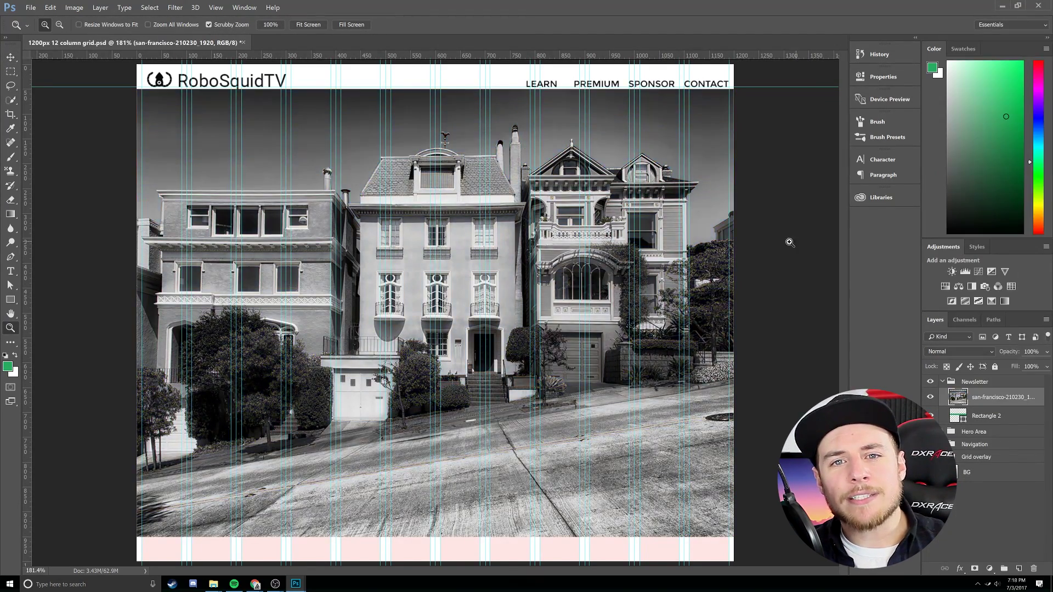
pyautogui.hotkey('ctrl', 'l')
pyautogui.press('Return')
pyautogui.click(960, 352)
pyautogui.click(944, 450)
pyautogui.hotkey('ctrl', 'alt', 'g')
# Step: Shift the building photo, drop its opacity to 33%, and stretch the green band to 145 px tall
pyautogui.press('v')
pyautogui.moveTo(510, 384); pyautogui.dragTo(548, 417)
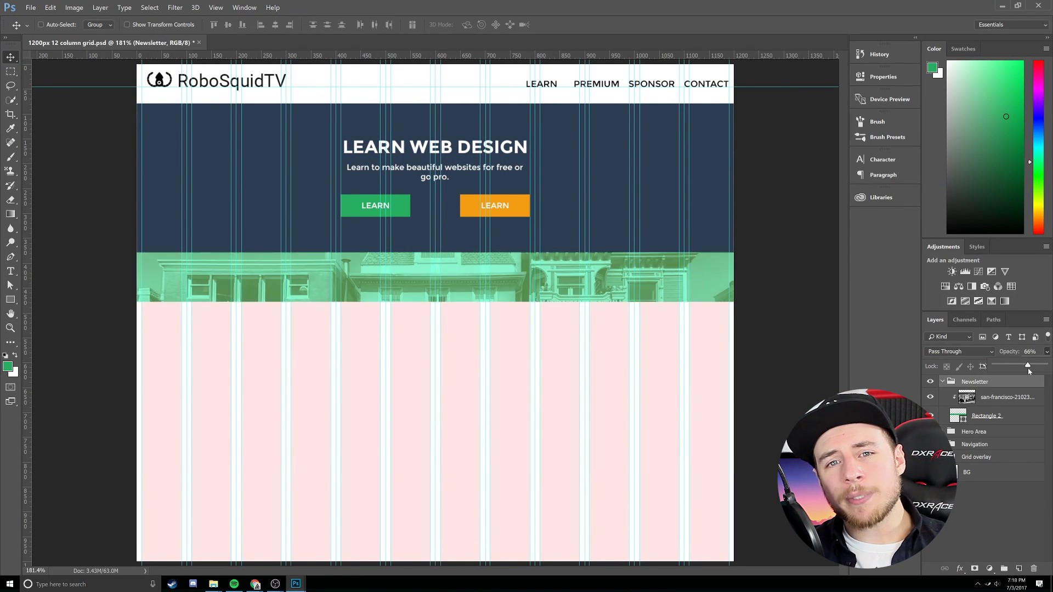
pyautogui.press('3')
pyautogui.press('3')
pyautogui.hotkey('alt', '[')
pyautogui.hotkey('ctrl', 't')
pyautogui.moveTo(435, 302); pyautogui.dragTo(435, 327)
# Step: Add a centred 24 pt 'Want to get updated?' heading in the green band
pyautogui.press('t')
pyautogui.press('Return')
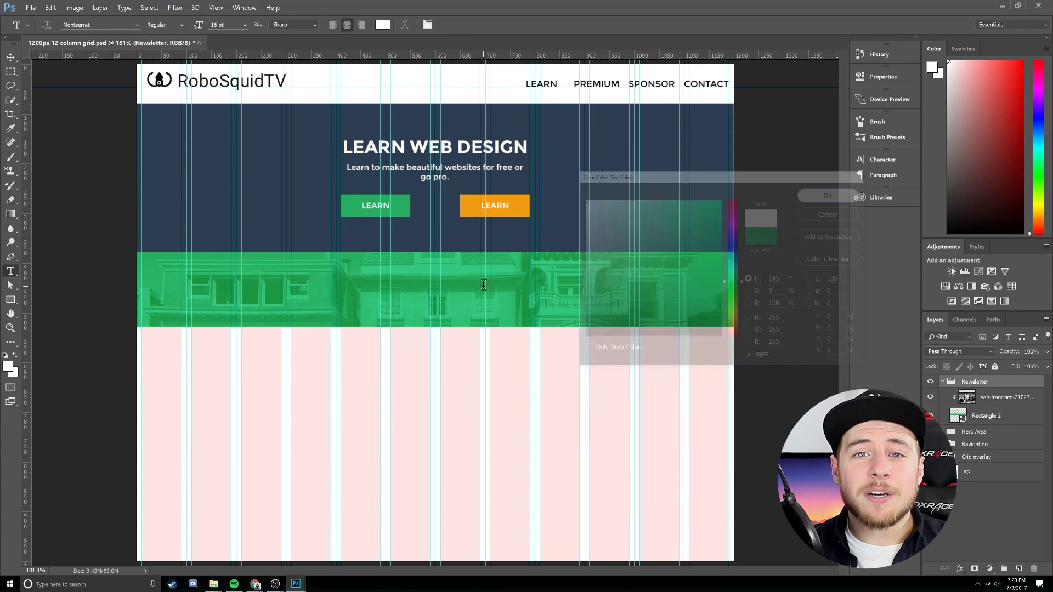
pyautogui.click(403, 269)
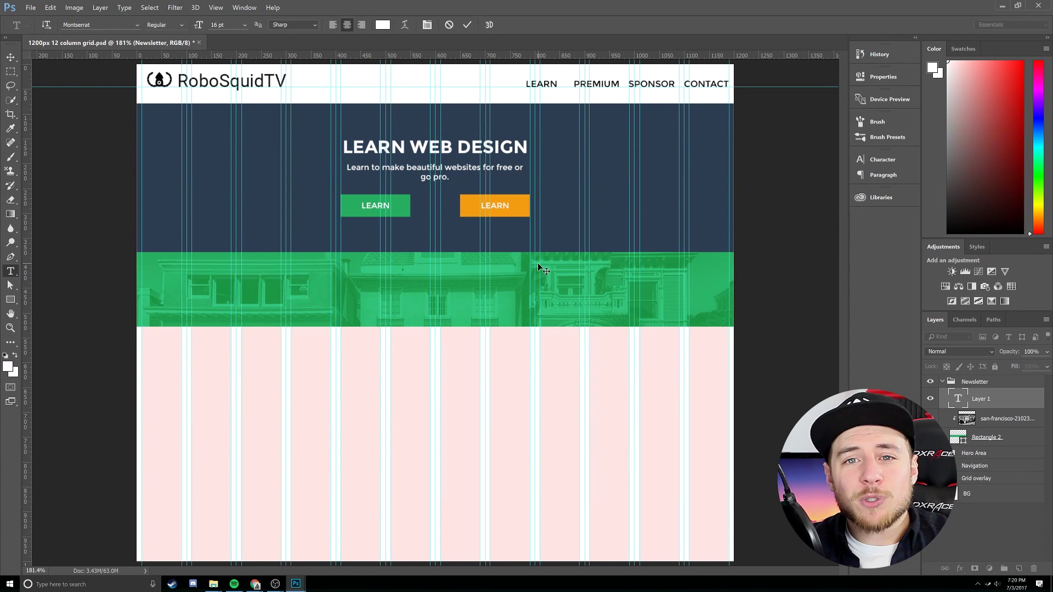
pyautogui.write('Want to get updated?')
pyautogui.hotkey('ctrl', 'a')
pyautogui.moveTo(457, 269); pyautogui.dragTo(490, 269)
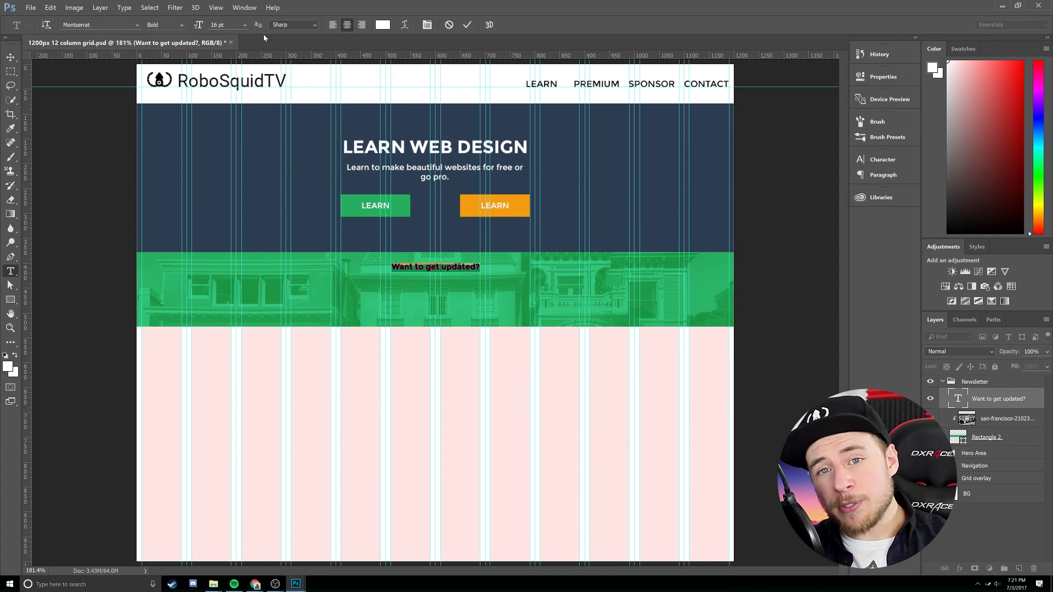
pyautogui.click(245, 25)
pyautogui.click(231, 118)
pyautogui.click(11, 57)
# Step: Draw a white email field and copy the orange button beside it as SIGN UP
pyautogui.click(10, 300)
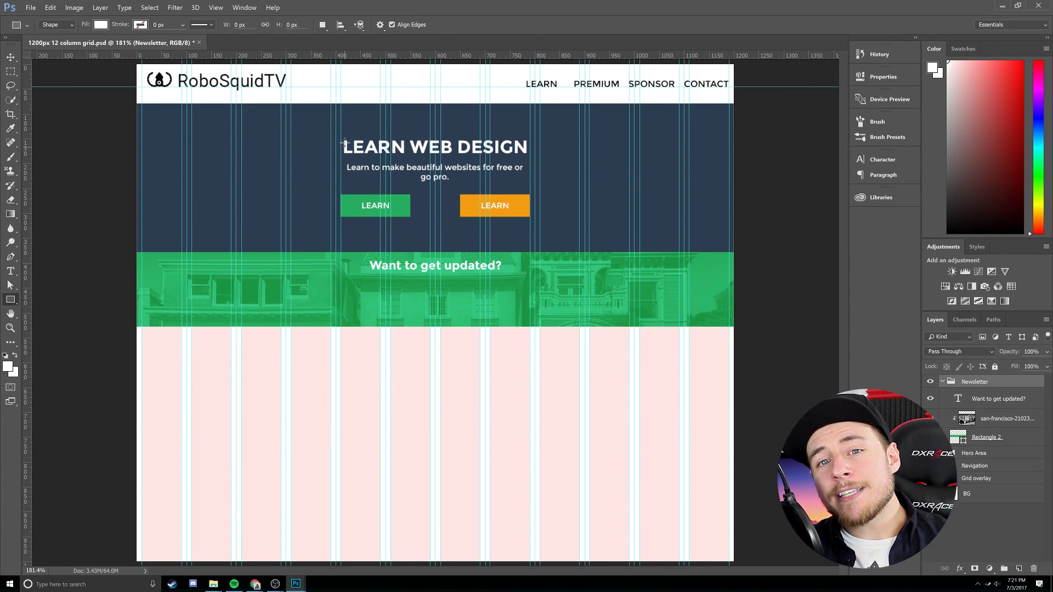
pyautogui.moveTo(292, 279); pyautogui.dragTo(517, 294)
pyautogui.press('v')
pyautogui.keyDown('ctrl'); pyautogui.click(495, 206); pyautogui.keyUp('ctrl')
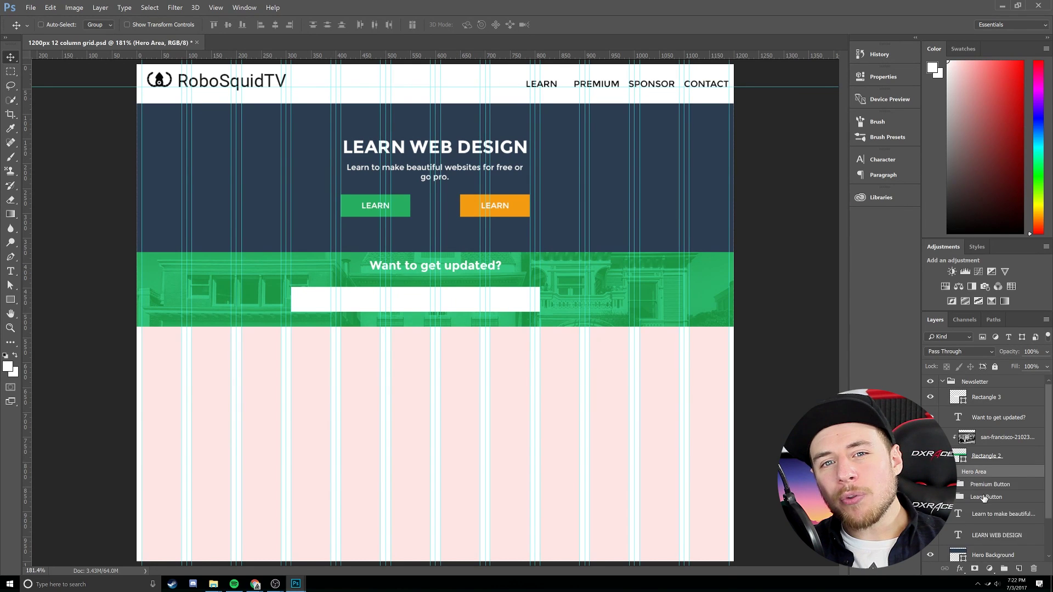
pyautogui.moveTo(513, 214); pyautogui.dragTo(578, 250)
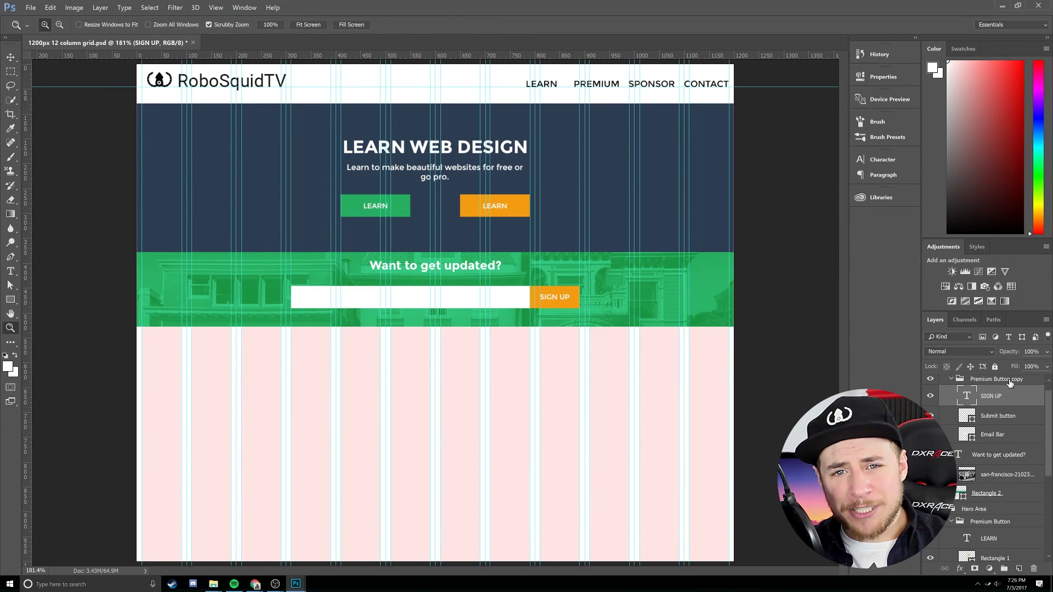
# Step: Add dark grey placeholder text inside the email field and enlarge the Beginner Courses heading
pyautogui.click(324, 301)
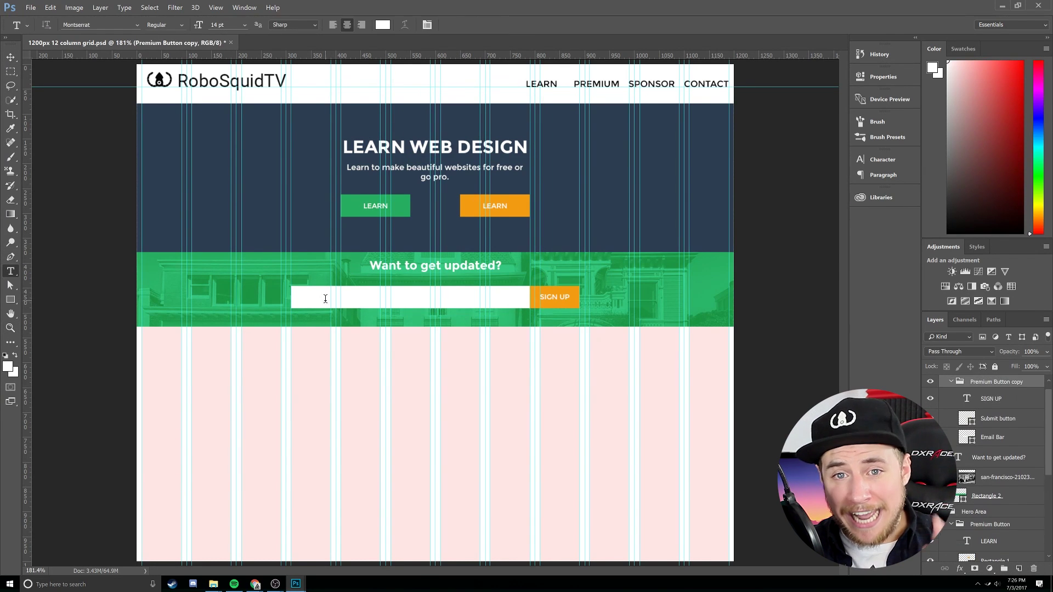
pyautogui.click(383, 25)
pyautogui.click(595, 330)
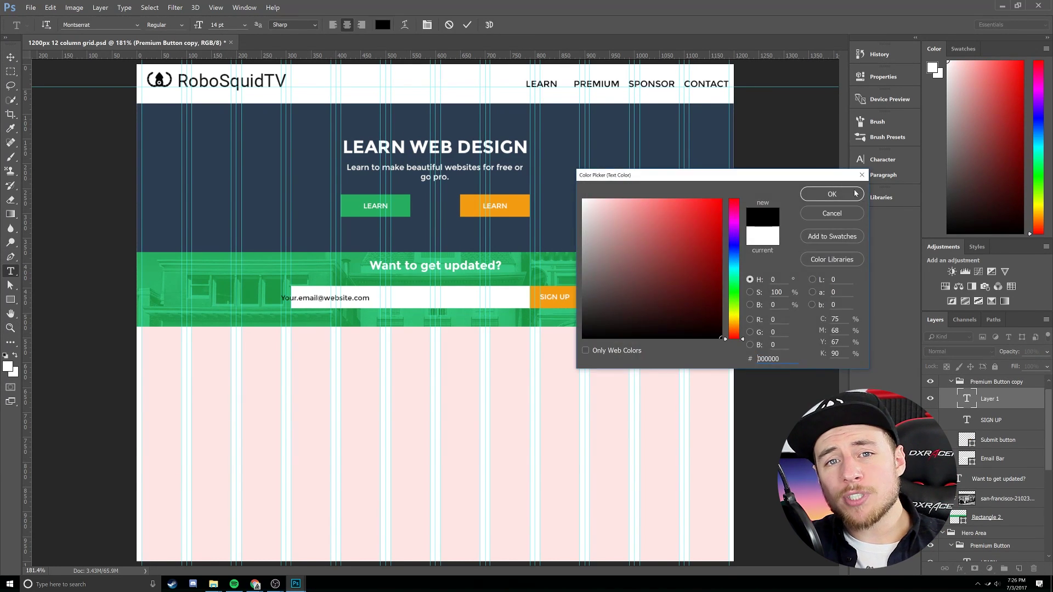
pyautogui.click(832, 195)
pyautogui.click(10, 56)
pyautogui.moveTo(323, 299); pyautogui.dragTo(342, 297)
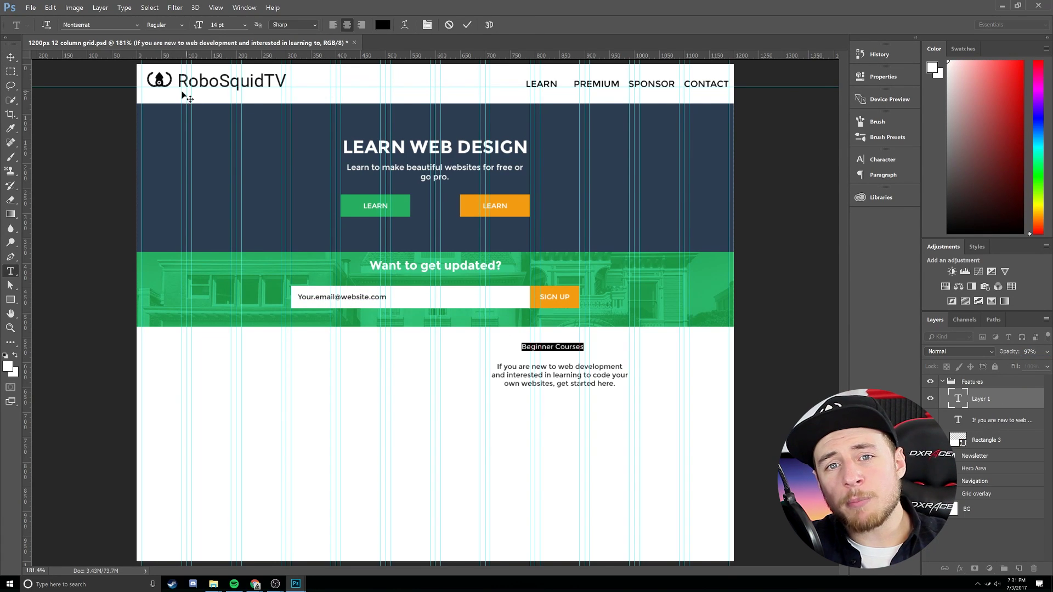
pyautogui.click(244, 25)
pyautogui.click(228, 110)
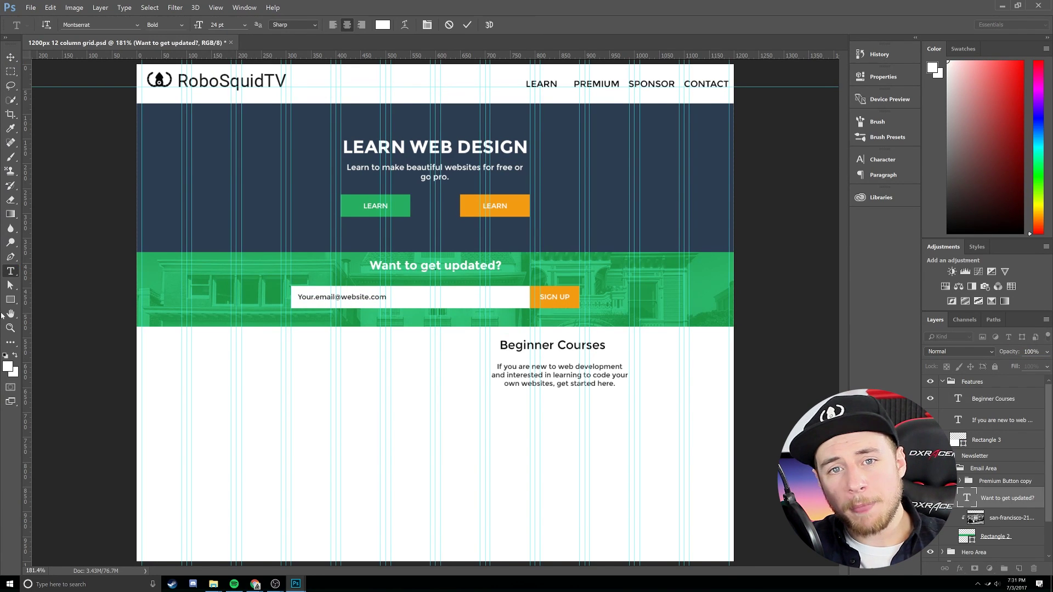
# Step: Make the Beginner Courses heading bold and nudge it slightly down and right
pyautogui.hotkey('ctrl', 'a')
pyautogui.click(164, 24)
pyautogui.click(165, 39)
pyautogui.click(10, 57)
pyautogui.moveTo(507, 336); pyautogui.dragTo(515, 343)
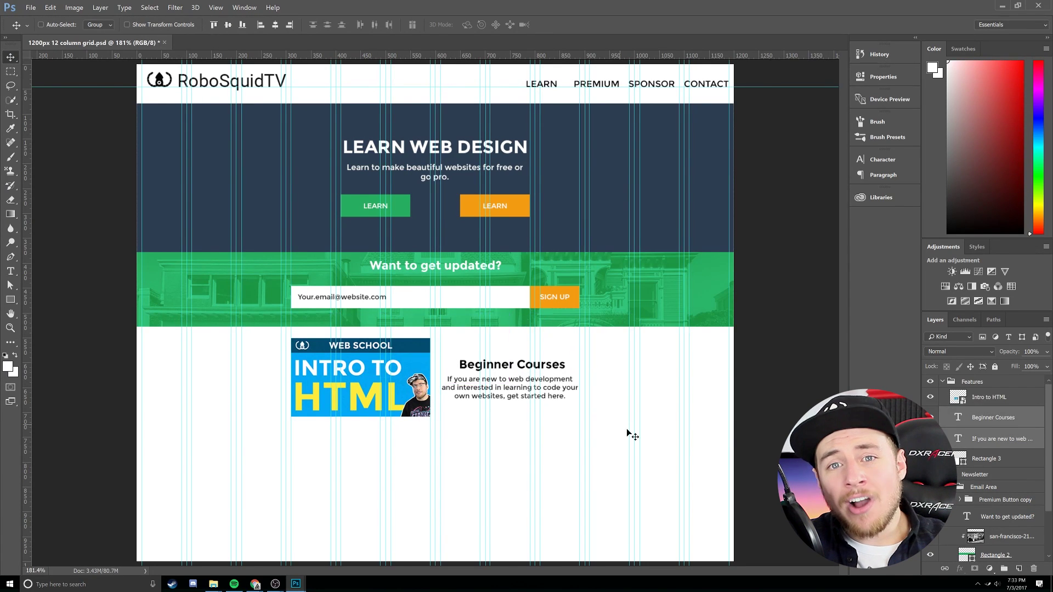
# Step: Duplicate the course block below with image and text swapped, then draw the navy premium band
pyautogui.moveTo(368, 384); pyautogui.dragTo(518, 487)
pyautogui.keyDown('ctrl'); pyautogui.click(368, 479); pyautogui.keyUp('ctrl')
pyautogui.hotkey('alt', '[')
pyautogui.moveTo(614, 487); pyautogui.dragTo(505, 486)
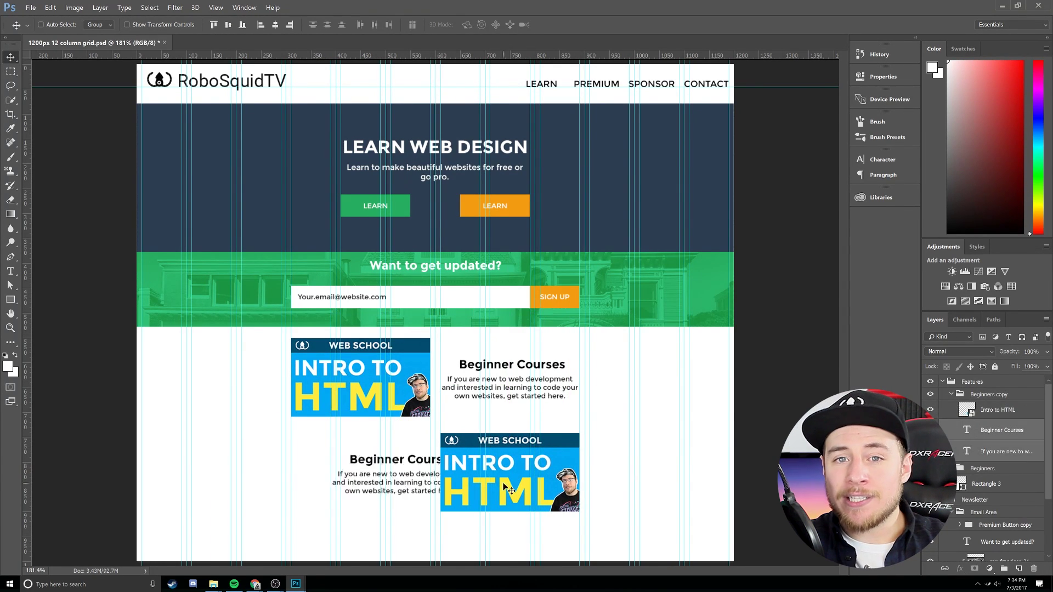
pyautogui.moveTo(137, 350); pyautogui.dragTo(737, 433)
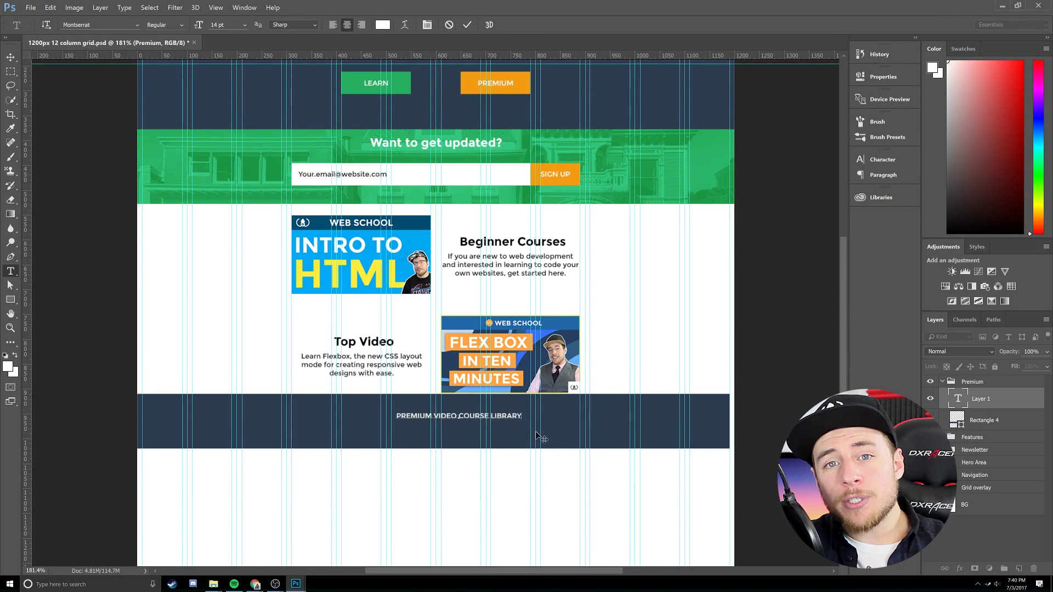
pyautogui.click(244, 25)
# Step: Set the library heading to 24 pt and place the orange PREMIUM button inside the navy band
pyautogui.click(228, 110)
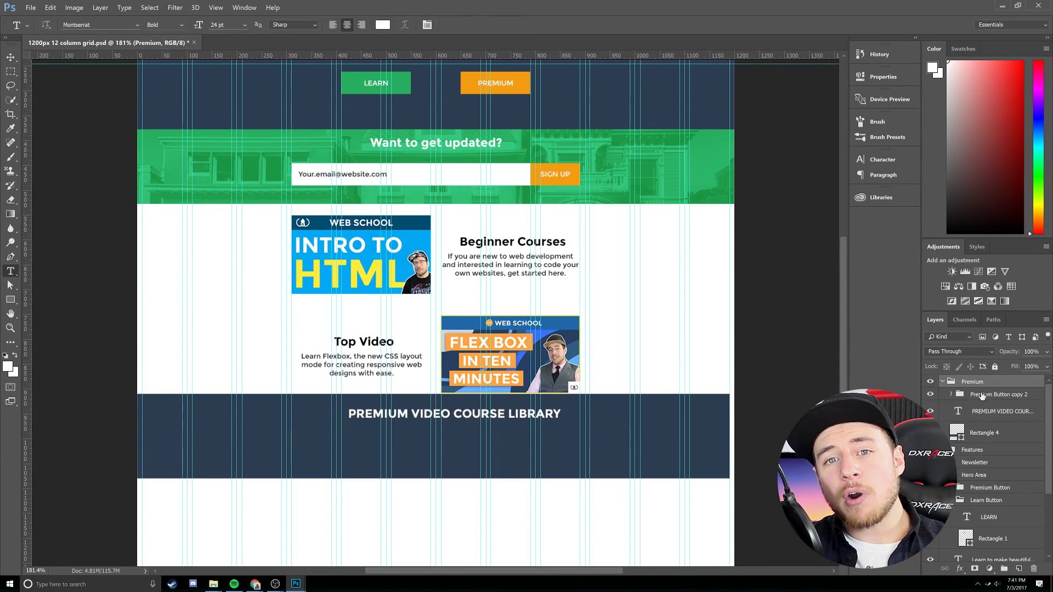
pyautogui.click(981, 395)
pyautogui.press('v')
pyautogui.moveTo(496, 83); pyautogui.dragTo(463, 432)
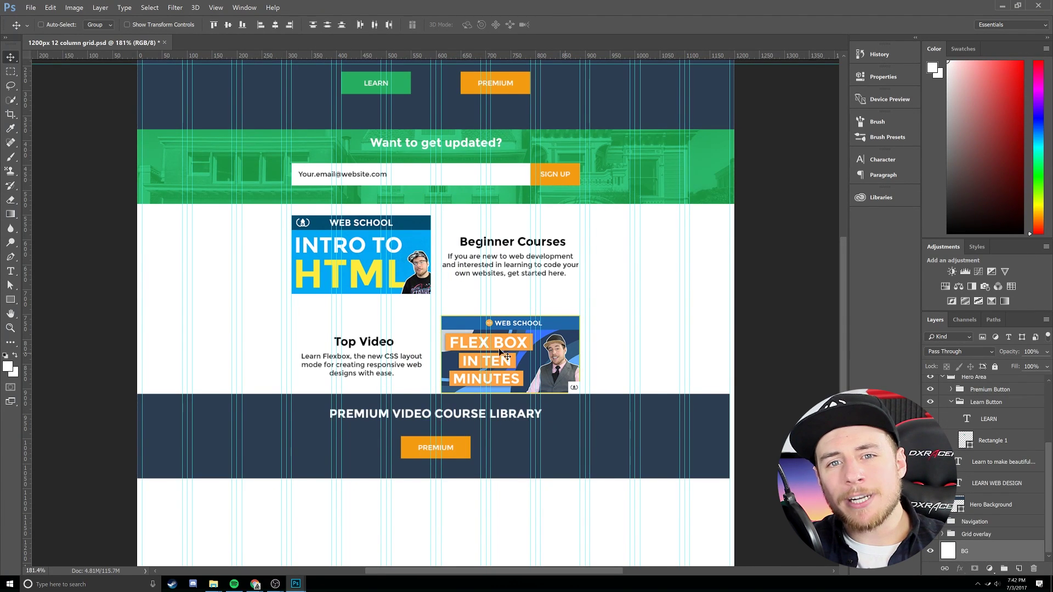
pyautogui.press('t')
# Step: Stretch the navy band's right edge outward with Free Transform
pyautogui.press('v')
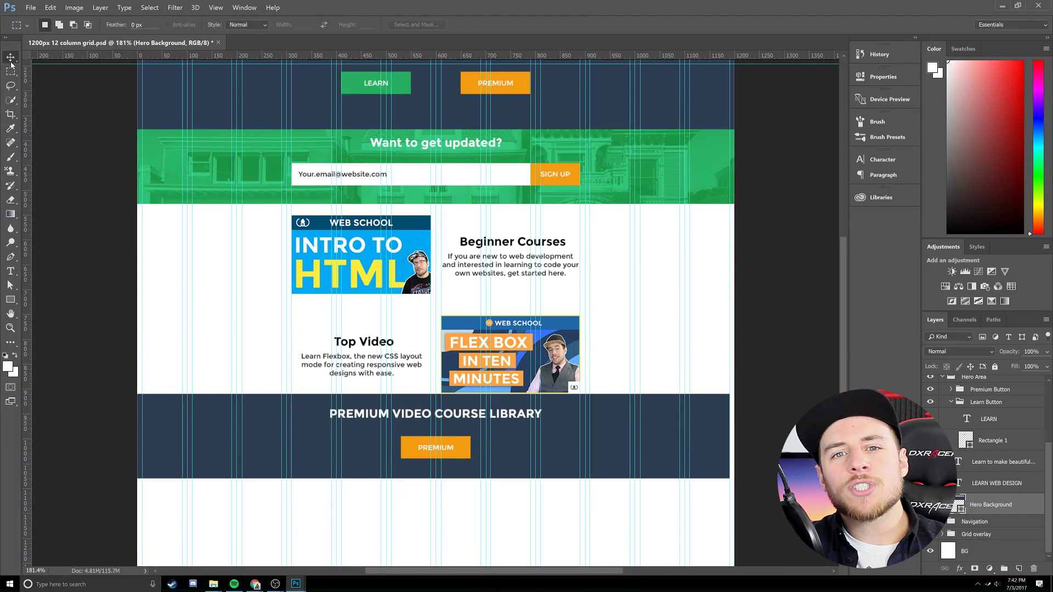
pyautogui.click(719, 436)
pyautogui.hotkey('ctrl', 't')
pyautogui.moveTo(729, 437); pyautogui.dragTo(734, 435)
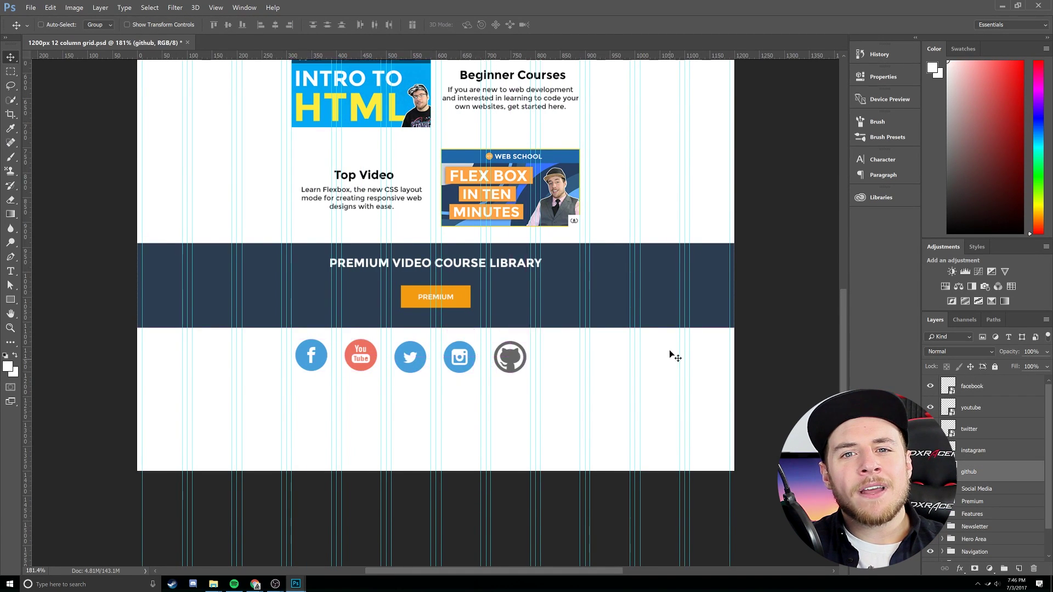
# Step: Group the five social icon layers and shift the row to center it
pyautogui.scroll(3, 671, 352)
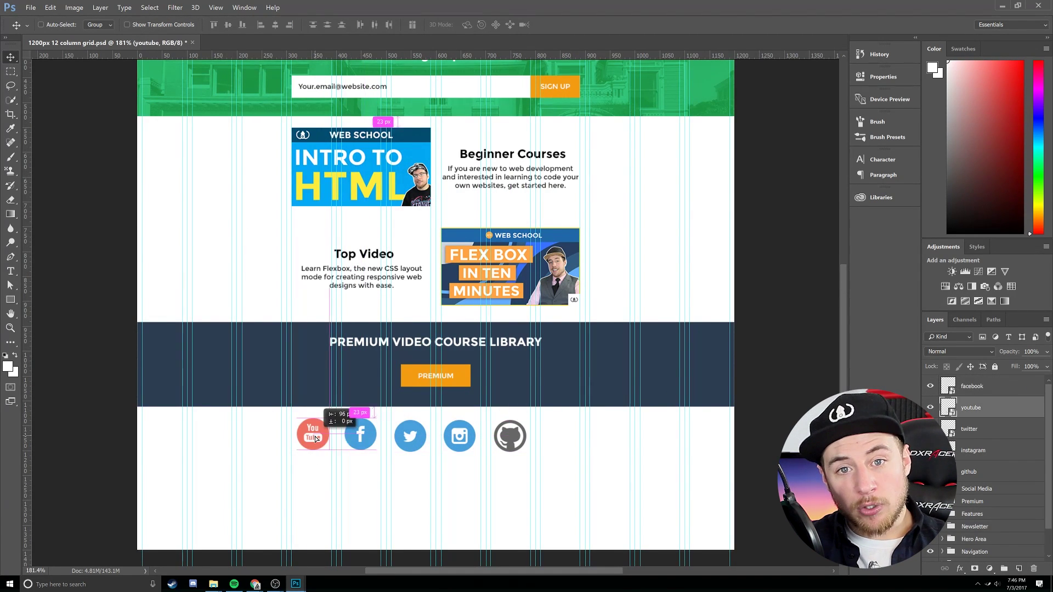
pyautogui.moveTo(982, 400); pyautogui.dragTo(976, 460)
pyautogui.hotkey('ctrl', 'g')
pyautogui.moveTo(516, 439); pyautogui.dragTo(557, 416)
pyautogui.press('z')
pyautogui.rightClick(250, 341)
# Step: Zoom the mockup out to 100% and hide the grid guides
pyautogui.click(279, 389)
pyautogui.click(216, 8)
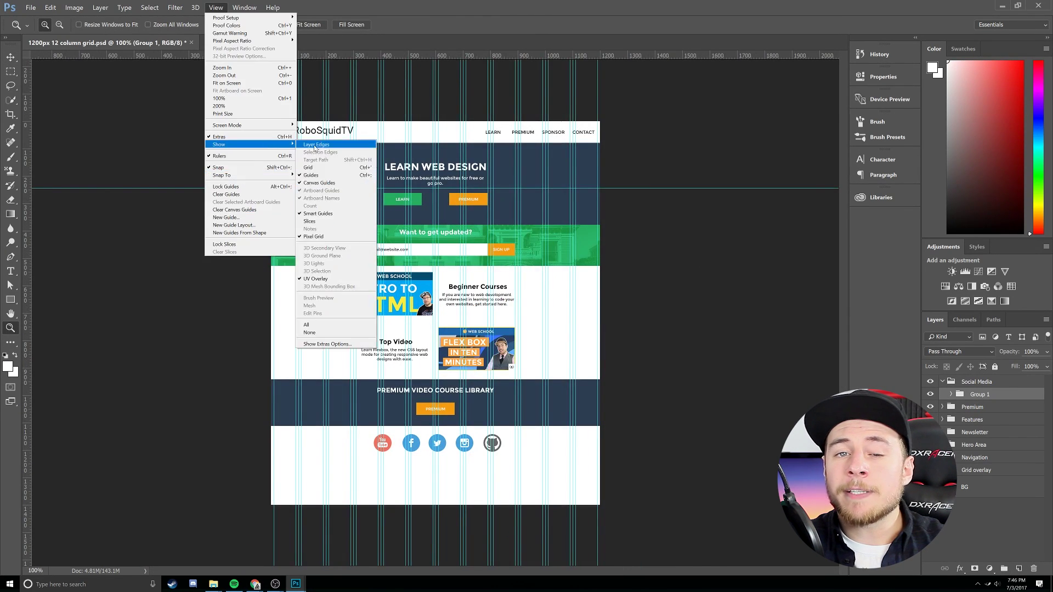
pyautogui.click(329, 170)
pyautogui.click(942, 457)
# Step: Expand the Navigation and Logo layer groups, then return to the Move tool
pyautogui.click(976, 501)
pyautogui.click(955, 502)
pyautogui.click(11, 57)
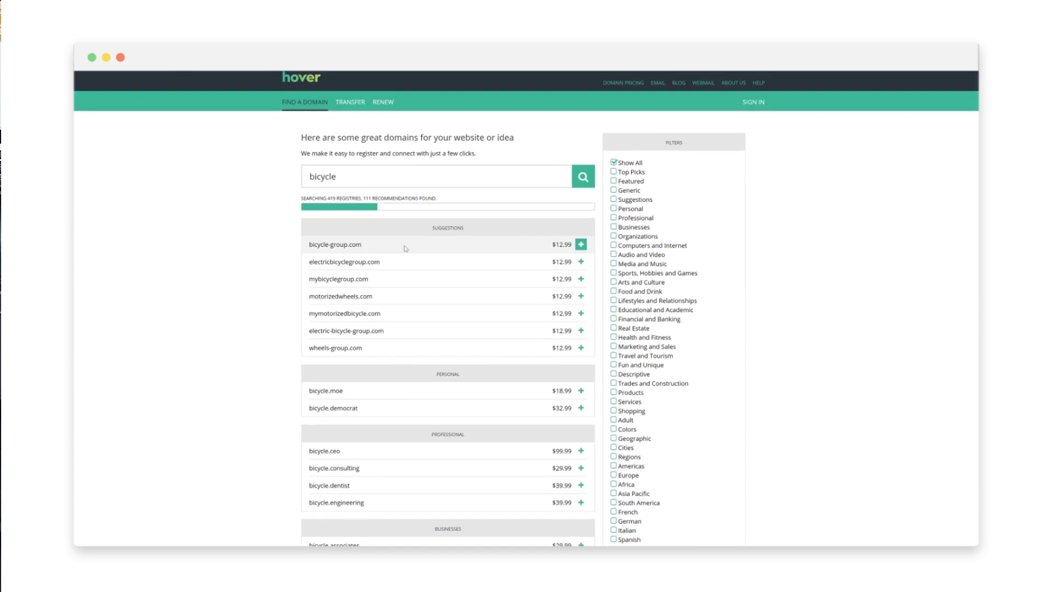
# Step: Scroll down through Hover's domain suggestions for 'bicycle'
pyautogui.scroll(-1, 300, 373)
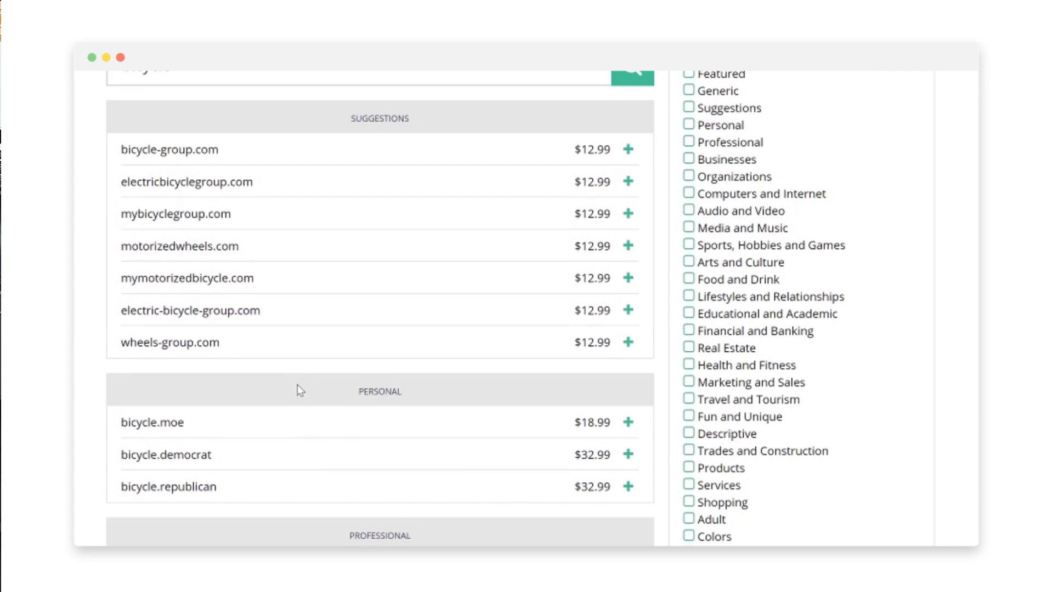